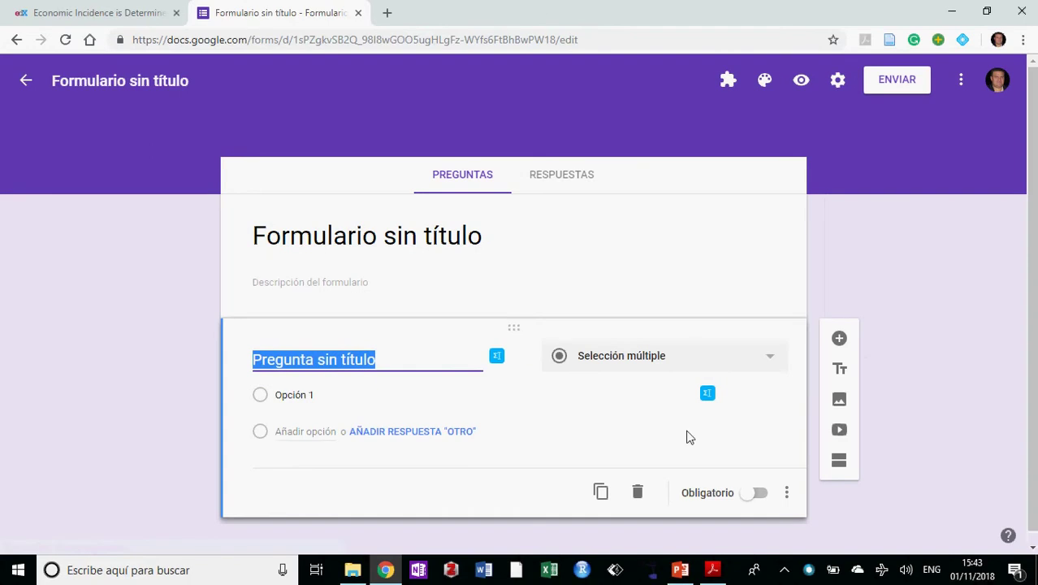
- Check the survey PDF in Acrobat Reader, return to the form in Chrome and title it "Encuesta de aceptación"
click(712, 571)
mouse_move(978, 128)
mouse_down()
mouse_move(979, 284)
mouse_move(980, 130)
mouse_up()
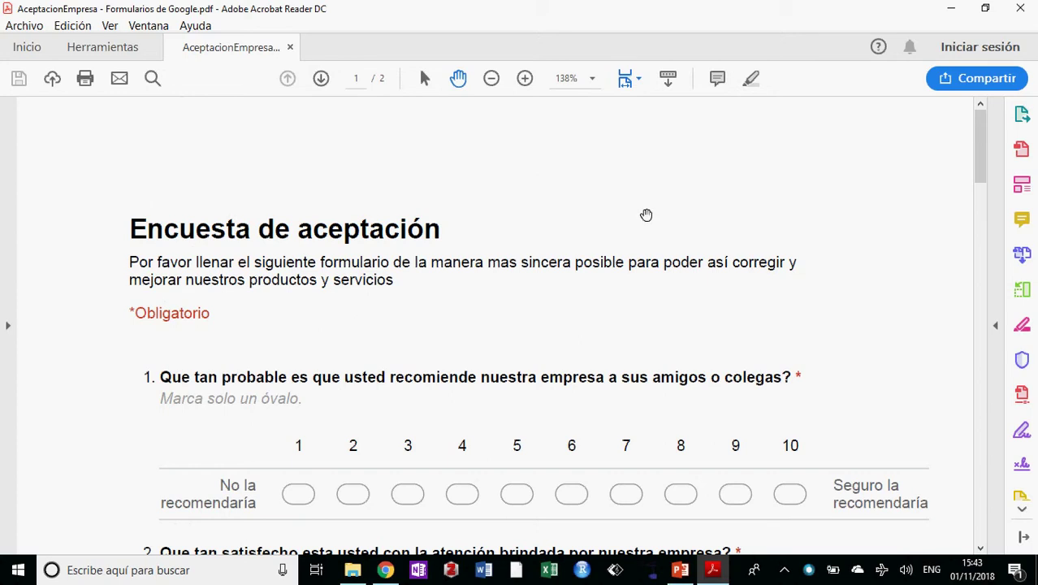
click(386, 570)
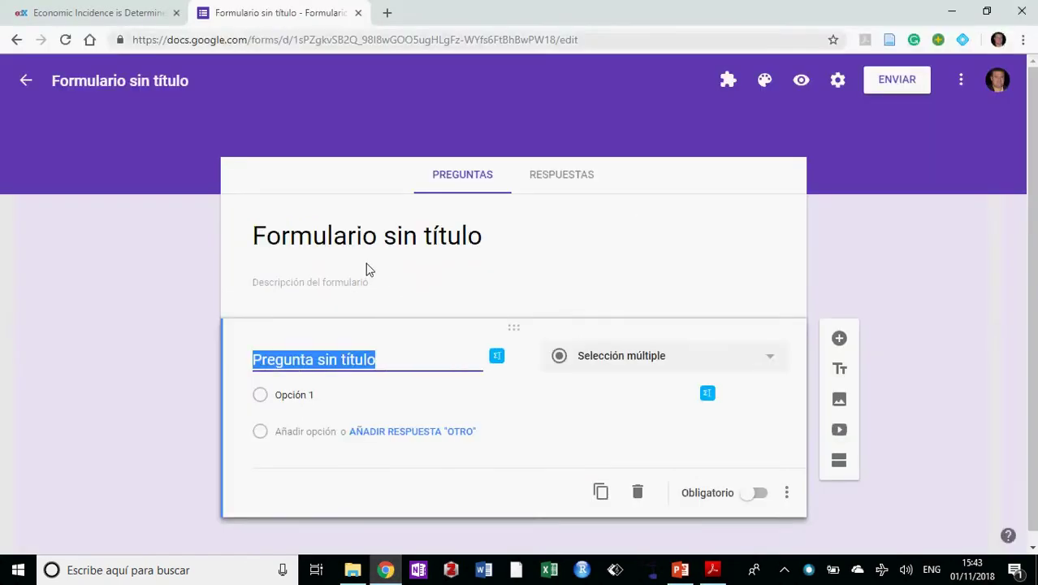
click(322, 253)
text(E)
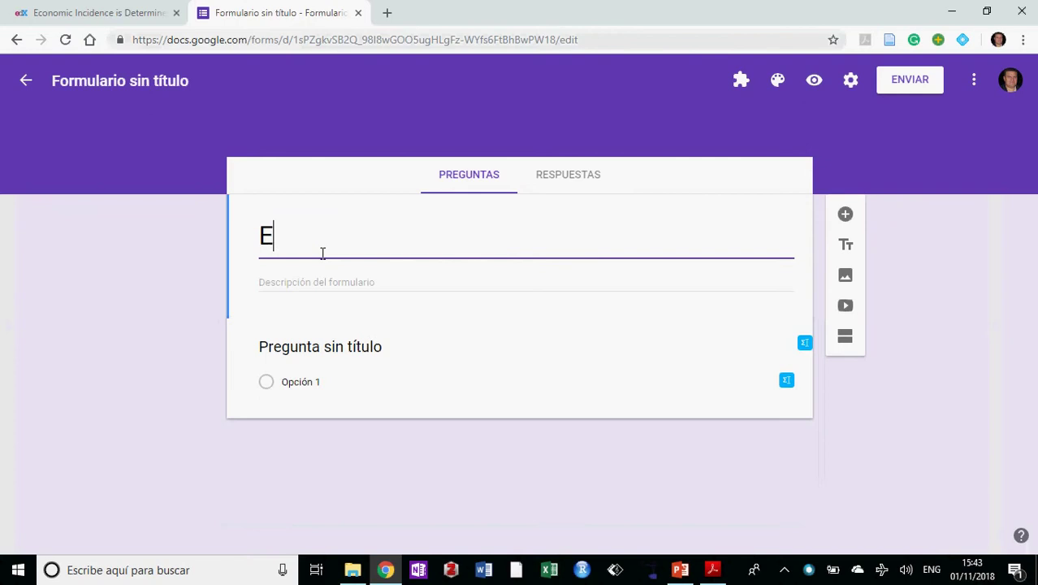
text(ncuesta de acepta)
key(BackSpace)
key(BackSpace)
key(BackSpace)
text(eptacion)
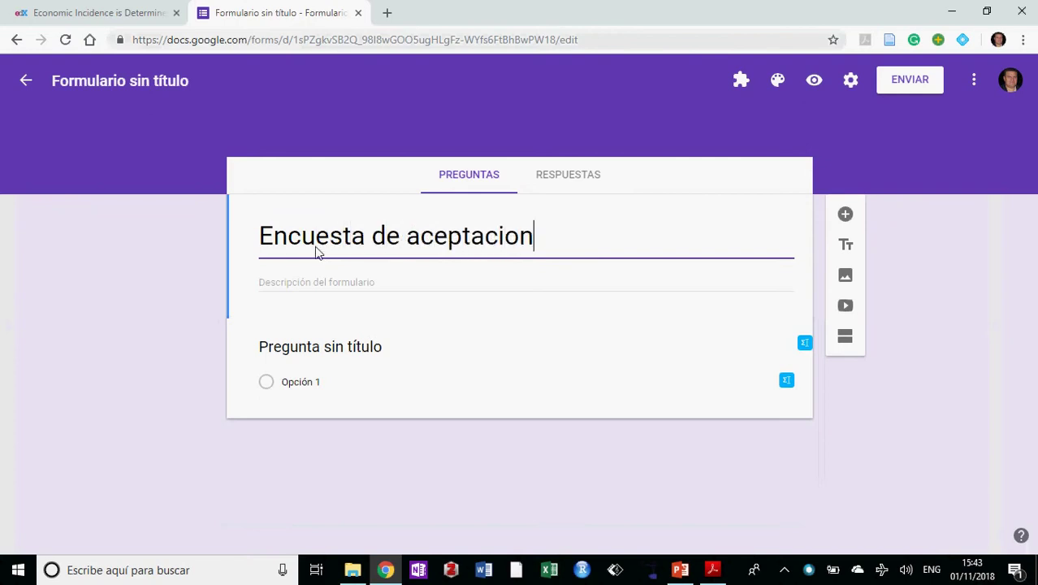
right_click(512, 242)
click(538, 252)
- Set the form description to "Por favor que respondan de la manera mas sincera para poder mejorar y así servirles de mejor manera"
click(311, 283)
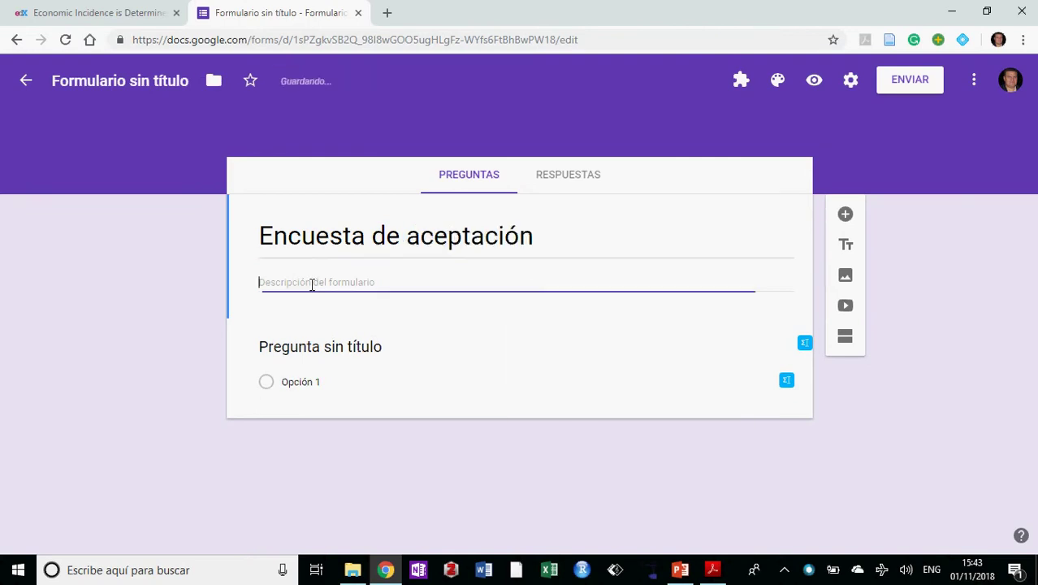
text(Por favor)
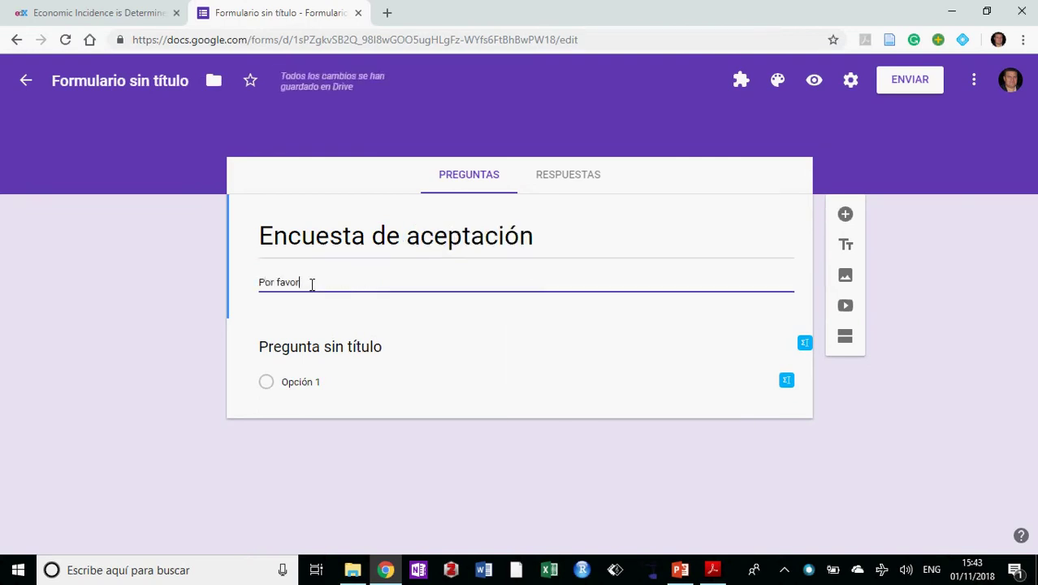
text( que respondan de)
key(BackSpace)
key(BackSpace)
key(BackSpace)
text(de la menra mas sincera para poder mejorar y a)
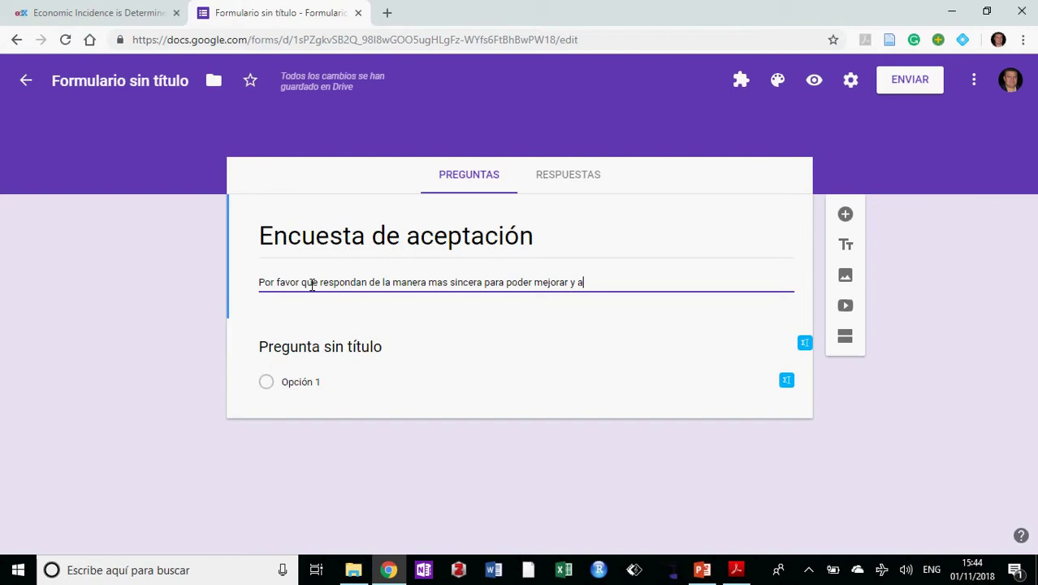
text(les de mejor manera)
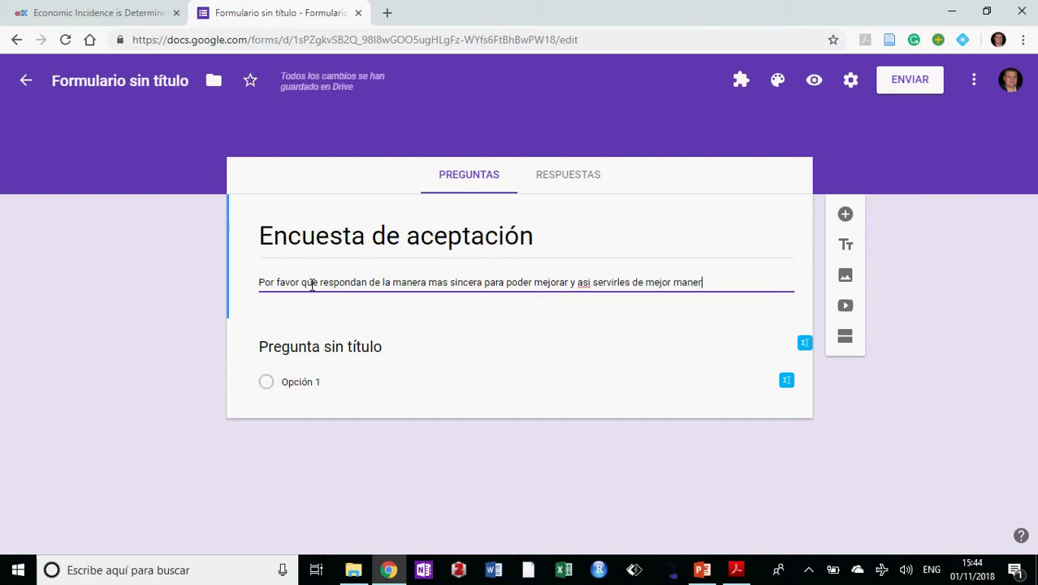
right_click(591, 283)
click(612, 295)
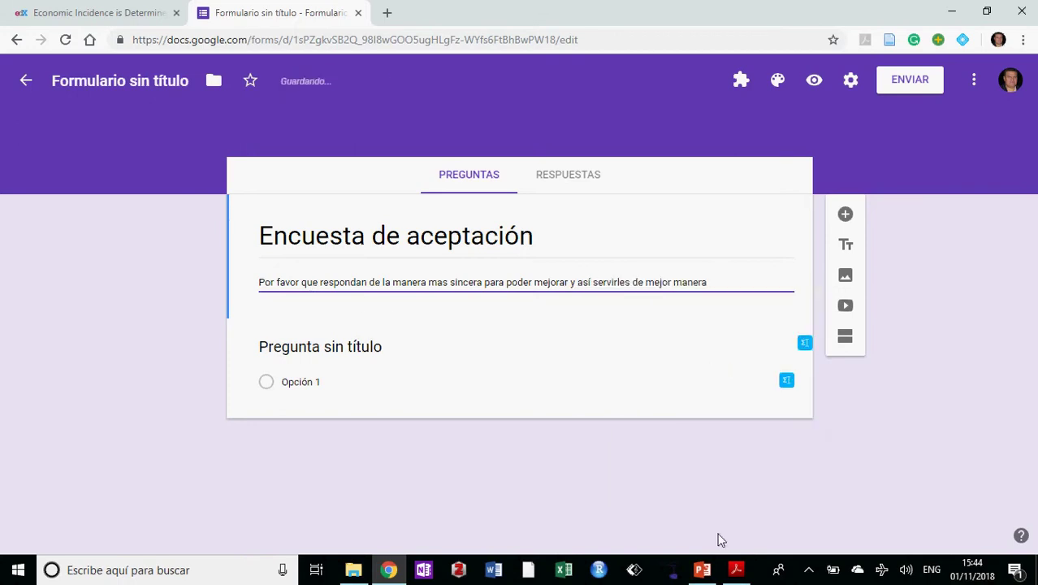
- Copy "Que tan probable es que usted recomiende nuestra empresa a sus amigos o colegas?" from the Acrobat PDF into the form's untitled question in Chrome
click(744, 570)
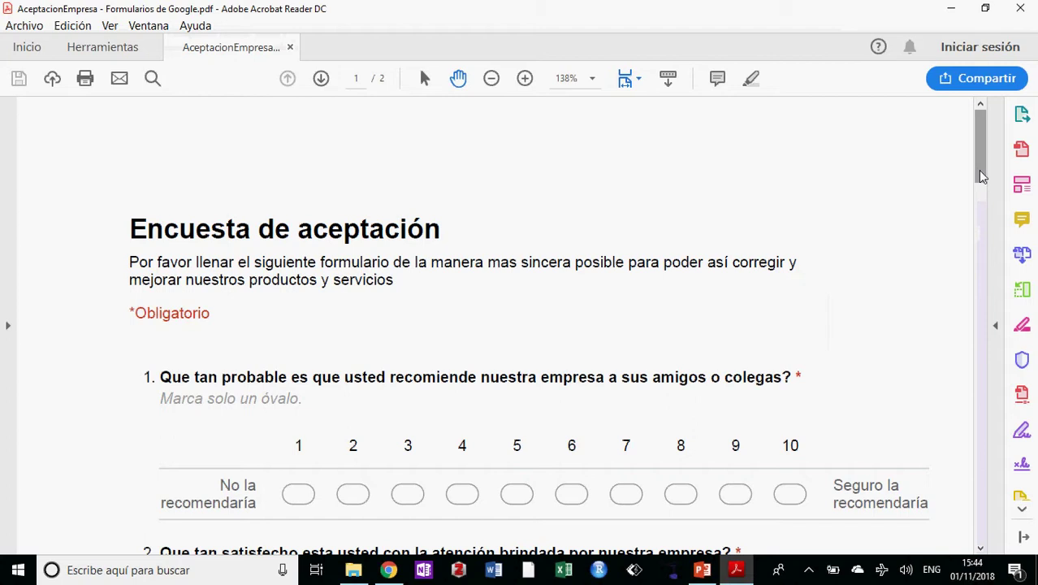
drag(981, 177, 980, 177)
drag(795, 327, 171, 337)
key(ctrl+c)
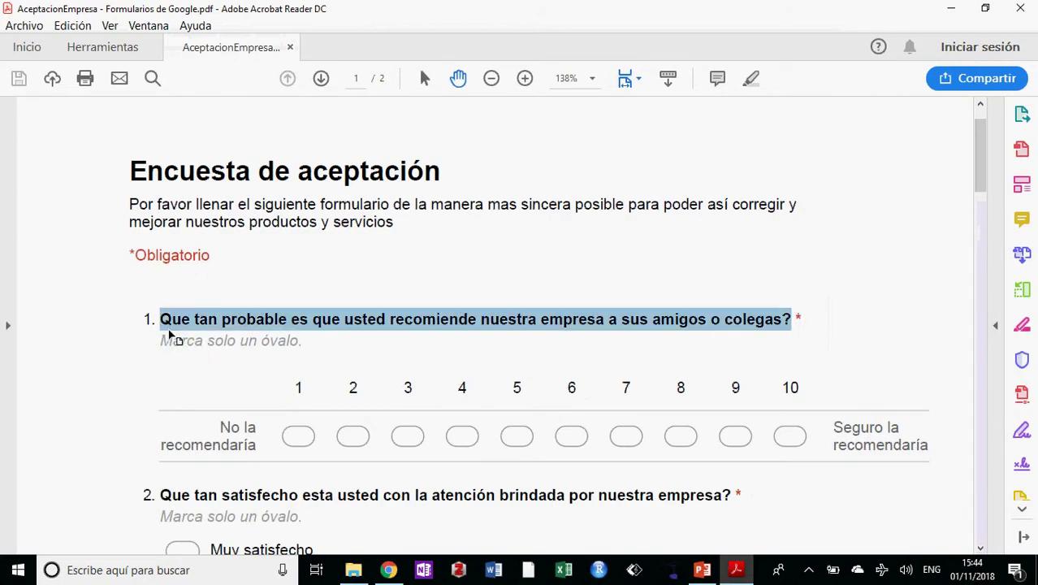
click(388, 570)
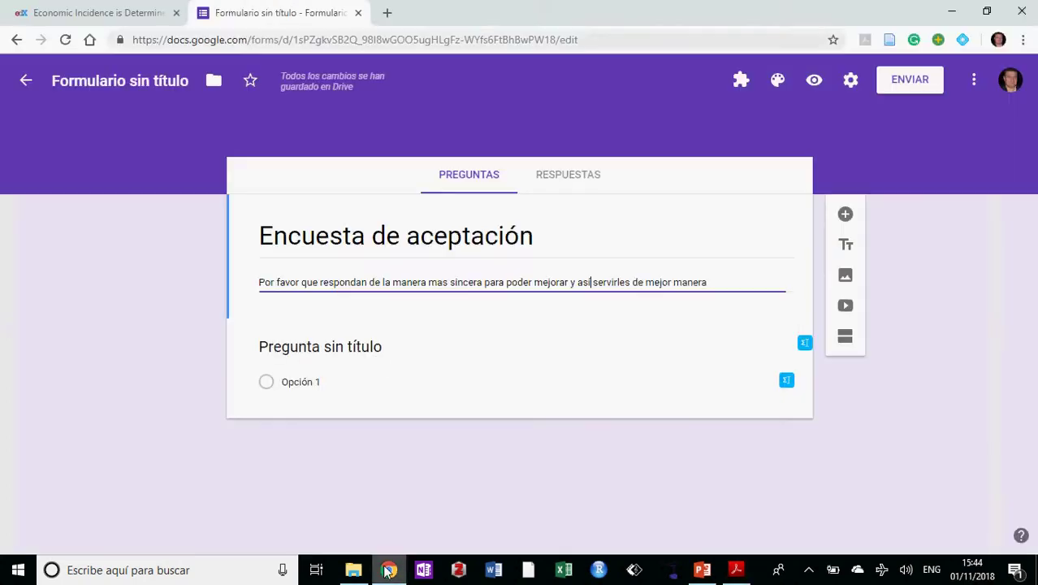
click(340, 355)
key(ctrl+v)
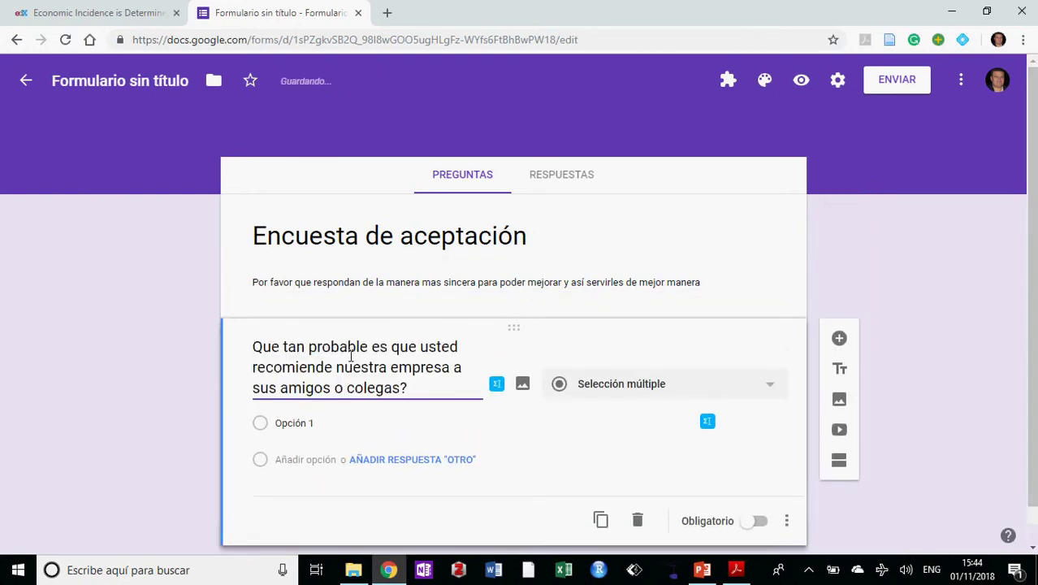
- Extend the question's linear scale to 10, label its ends "Nada recomendable" and "Altamente recomendable", and make it required
click(379, 445)
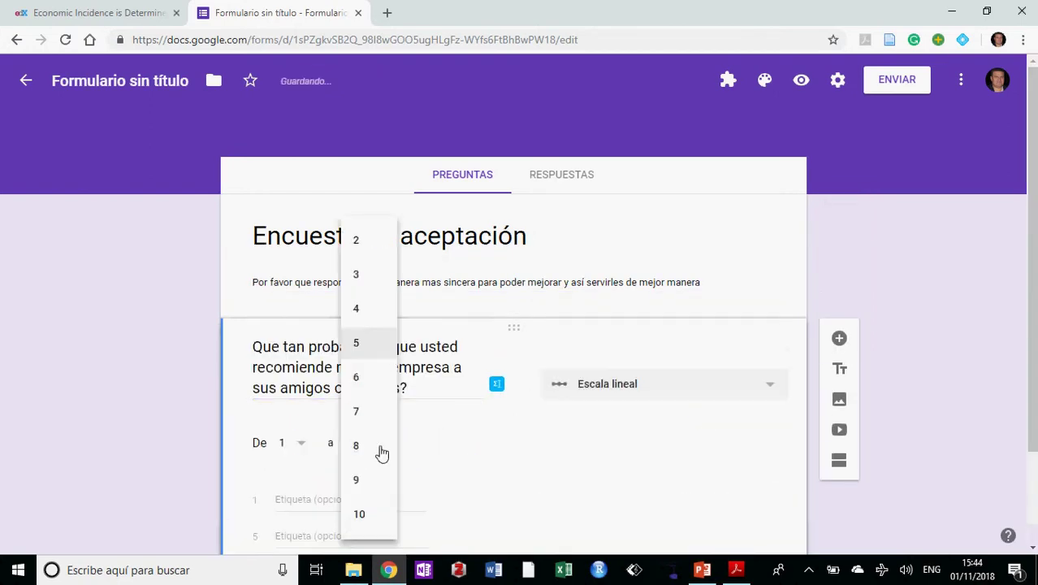
click(363, 514)
click(299, 497)
scroll(1025, 258, down, 2)
text(Nad)
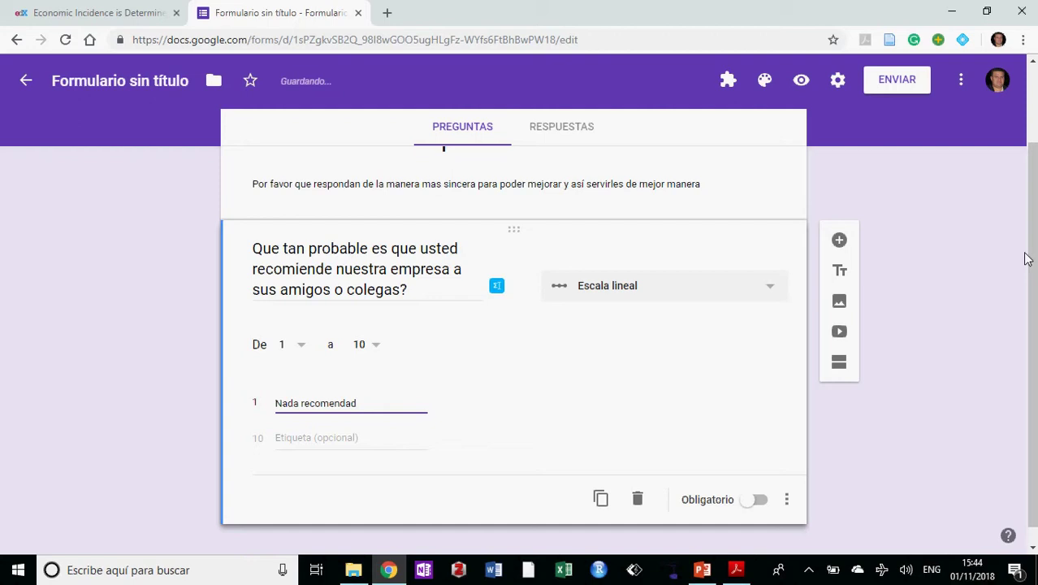
text(a recomendable)
click(359, 444)
text(Altamente recomen)
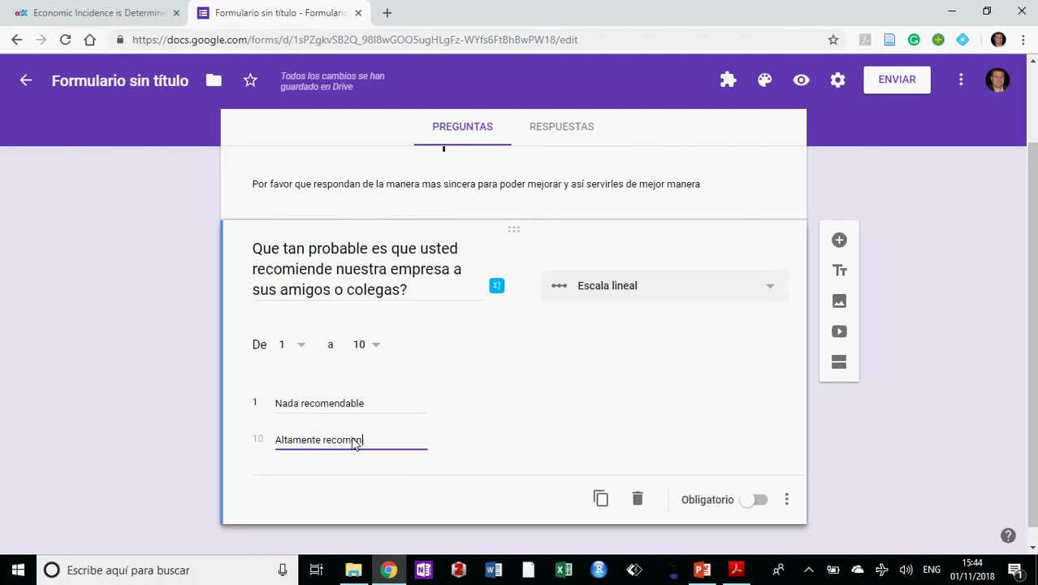
text(dable)
click(755, 499)
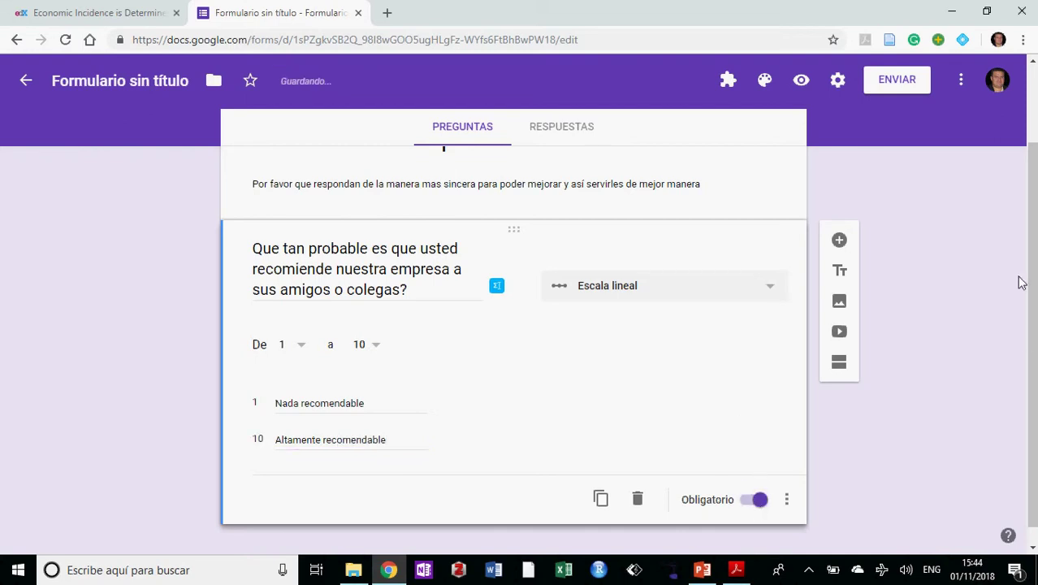
- Add a second question with the text "Que tan satisfecho esta usted con la atención brindada por nuestra empresa?" copied from the Acrobat PDF
scroll(1021, 286, down, 1)
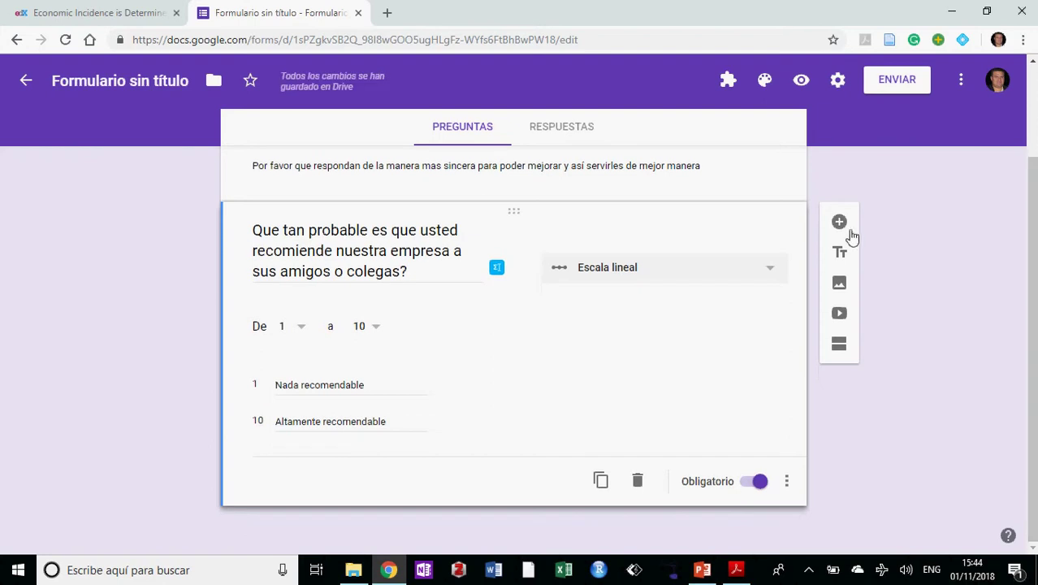
click(849, 229)
scroll(1034, 278, down, 2)
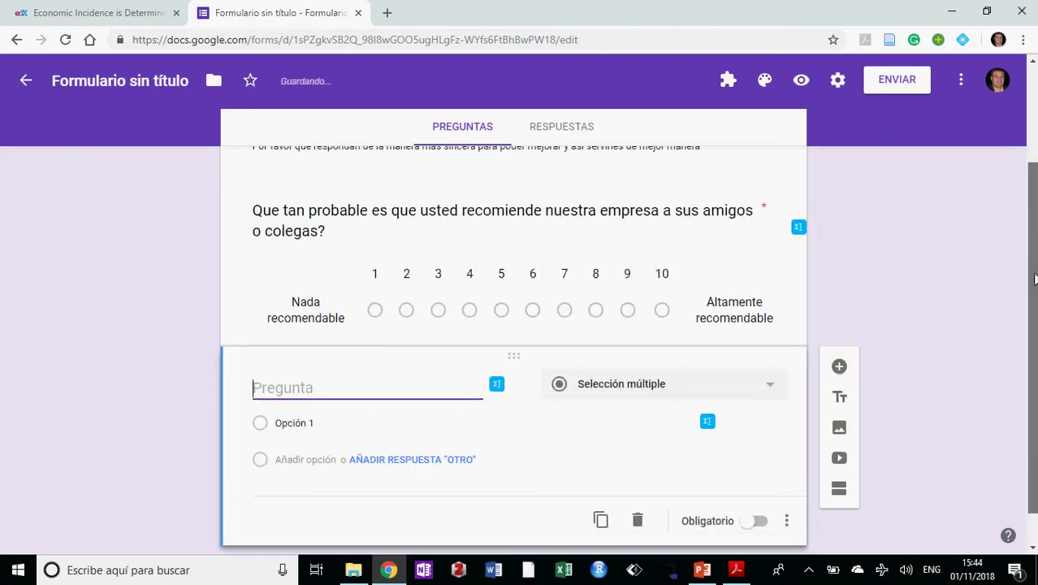
scroll(1033, 278, down, 1)
click(736, 569)
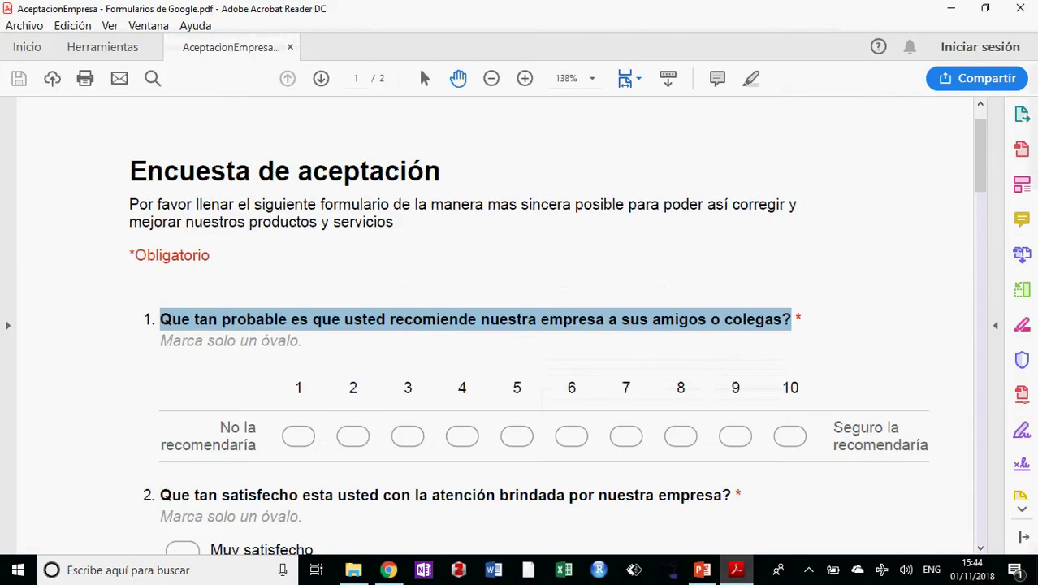
drag(975, 174, 976, 206)
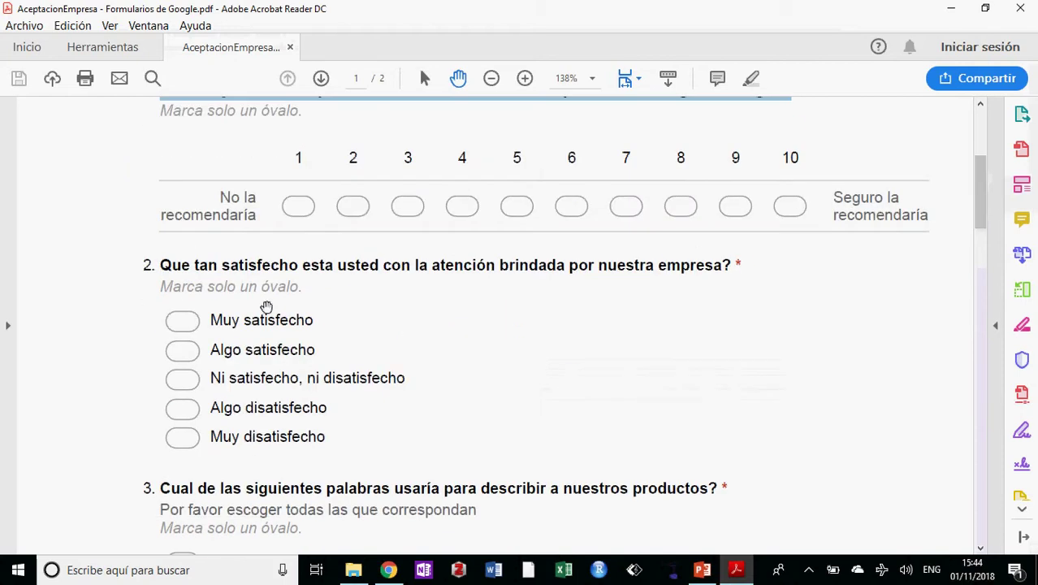
drag(166, 273, 724, 277)
key(ctrl+c)
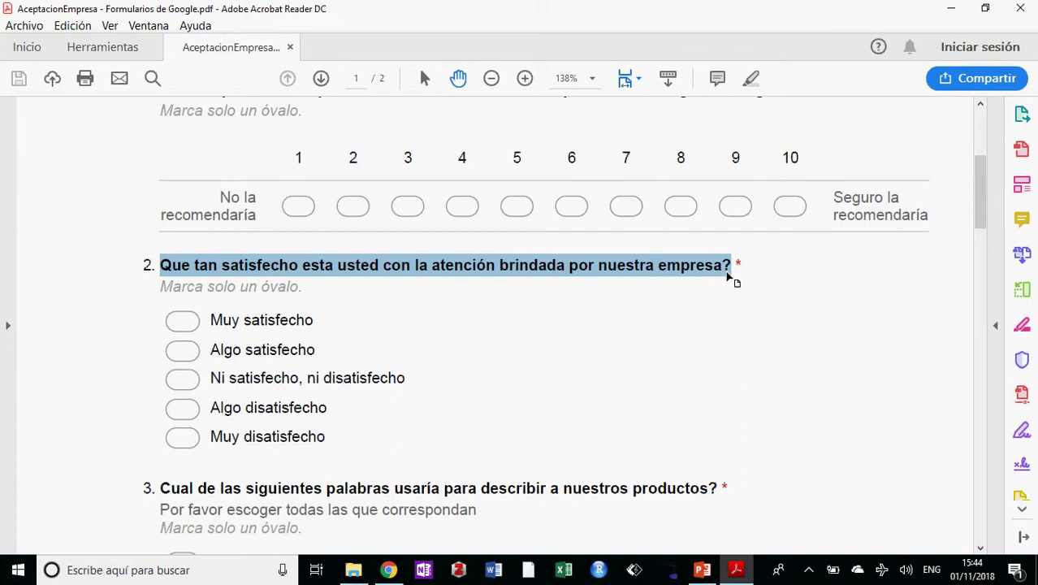
click(388, 569)
key(ctrl+v)
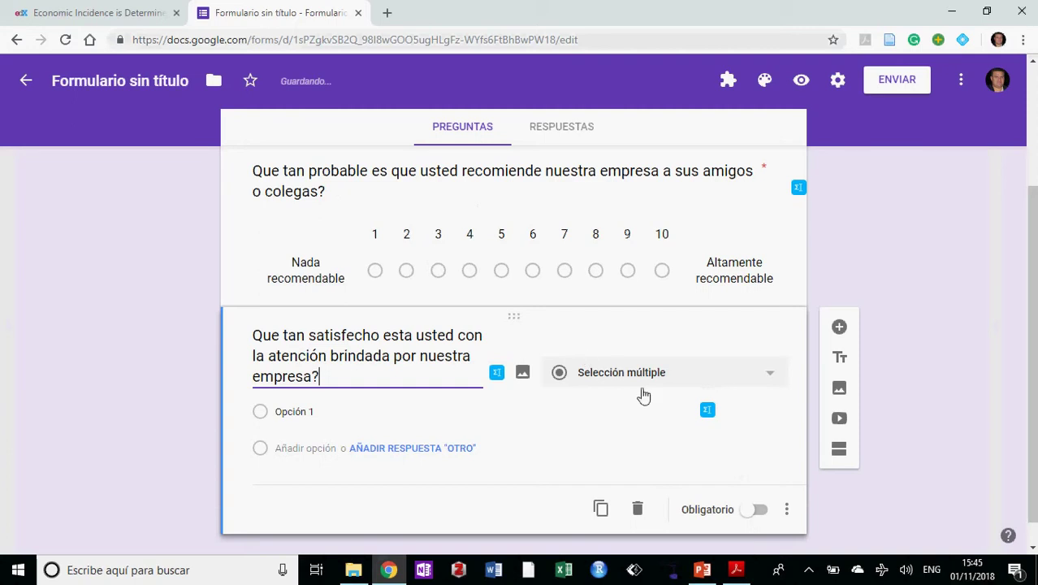
- Copy the five satisfaction choices, "Muy satisfecho" to "Muy disatisfecho", from the Acrobat PDF into the second question's answer options in Chrome
click(735, 570)
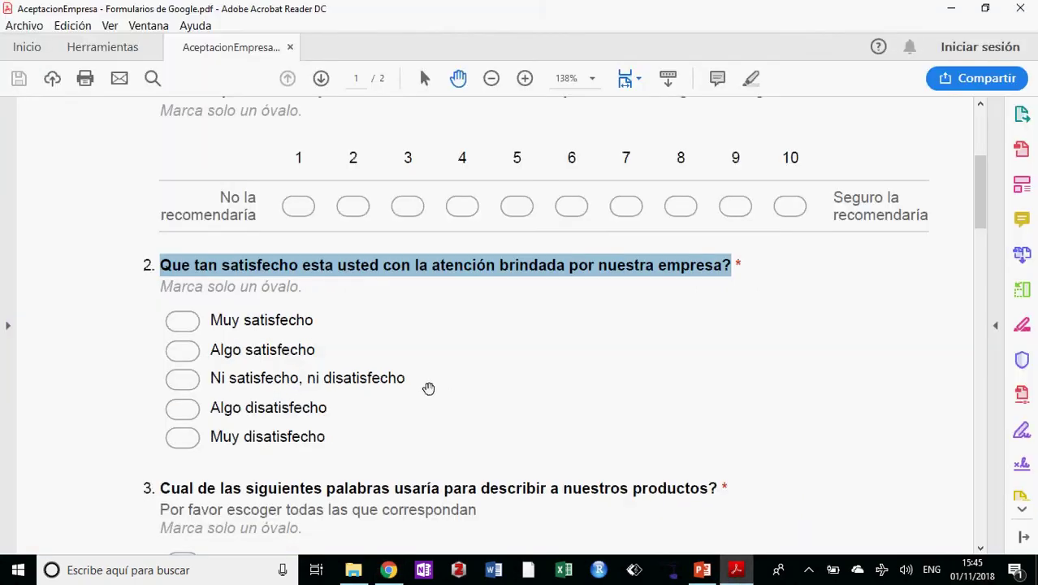
click(258, 319)
drag(218, 320, 326, 445)
key(ctrl+c)
click(388, 570)
click(323, 414)
key(ctrl+v)
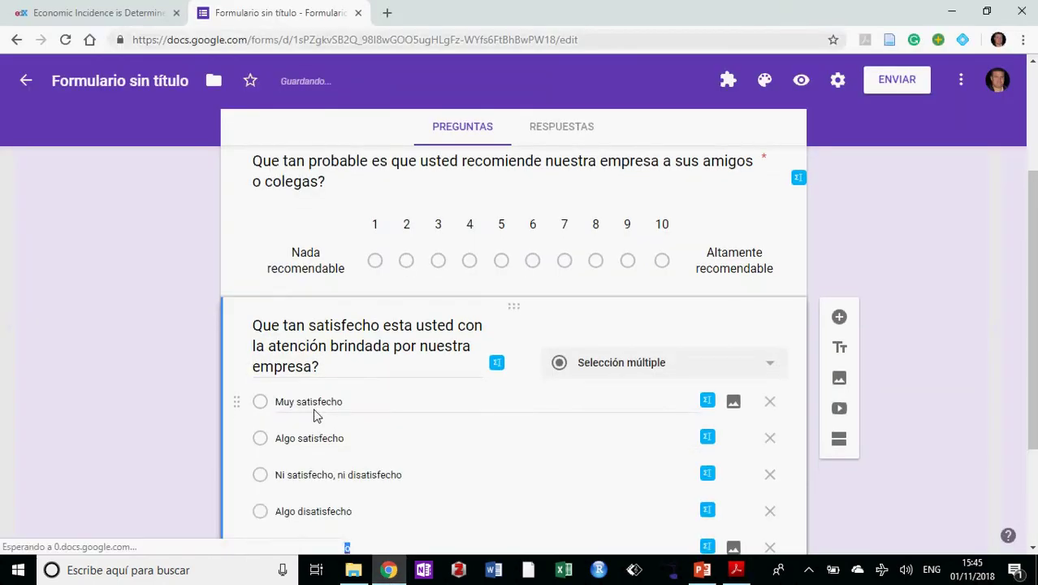
- Correct the third option to "Ni satisfecho, ni insatisfecho" and make the satisfaction question required
drag(1036, 296, 1034, 354)
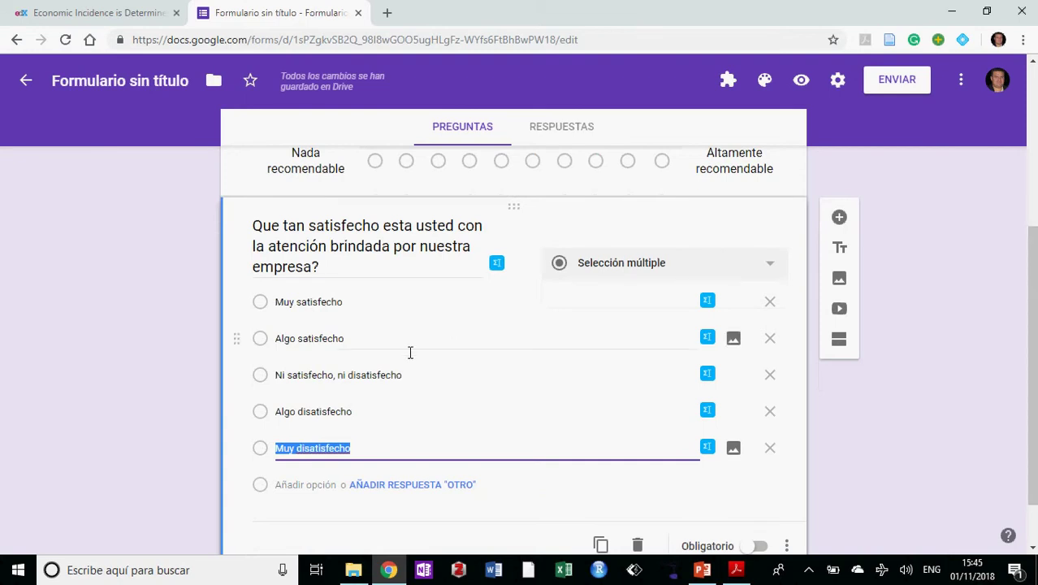
click(364, 378)
click(364, 381)
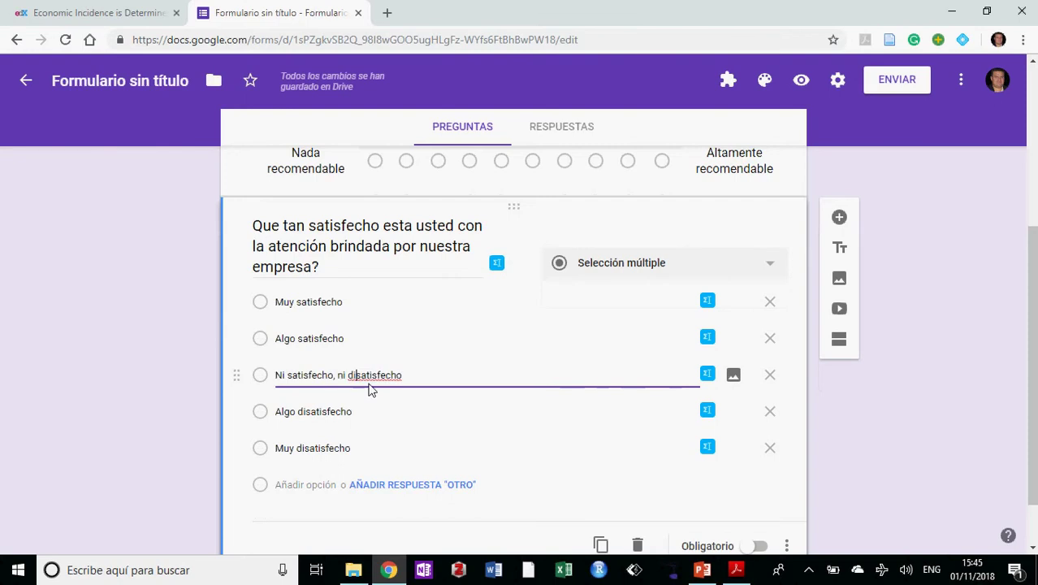
key(BackSpace)
key(BackSpace)
text(in)
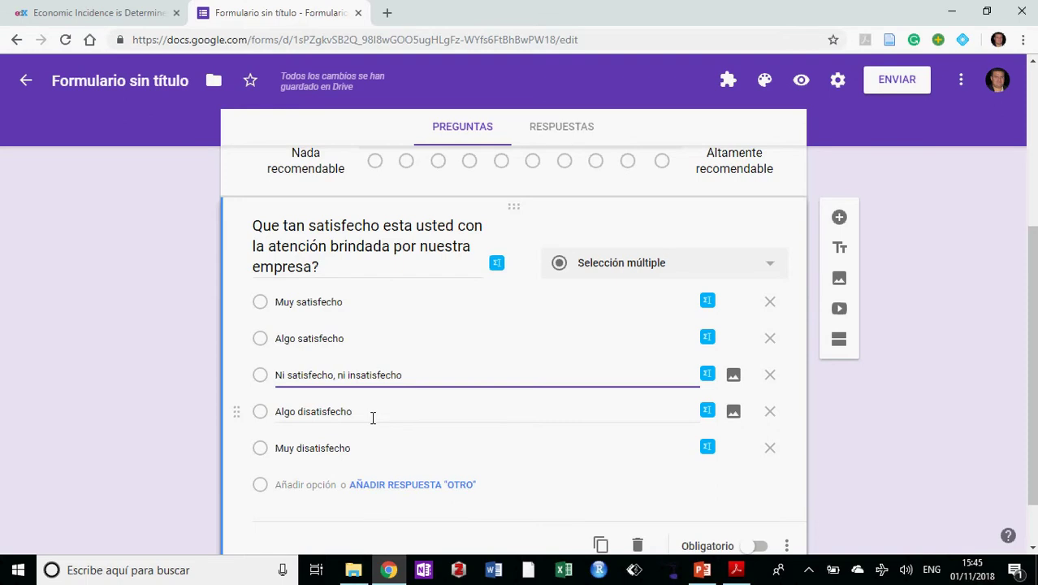
drag(1031, 324, 1033, 361)
click(757, 500)
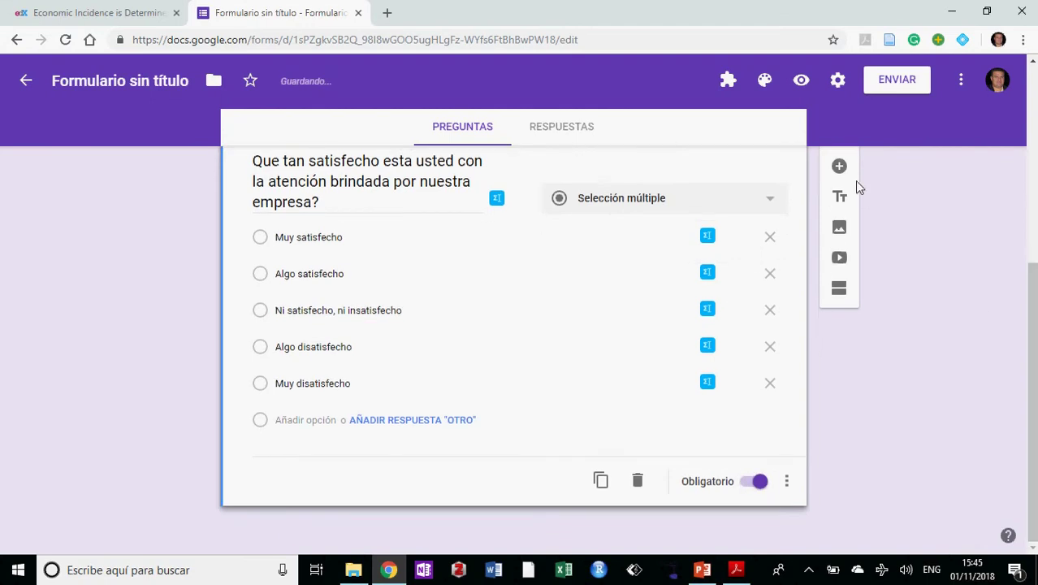
- Add a third question with the text "Cual de las siguientes palabras usaría para describir a nuestros productos?" copied from the Acrobat PDF
click(842, 170)
scroll(1034, 467, down, 1)
click(737, 571)
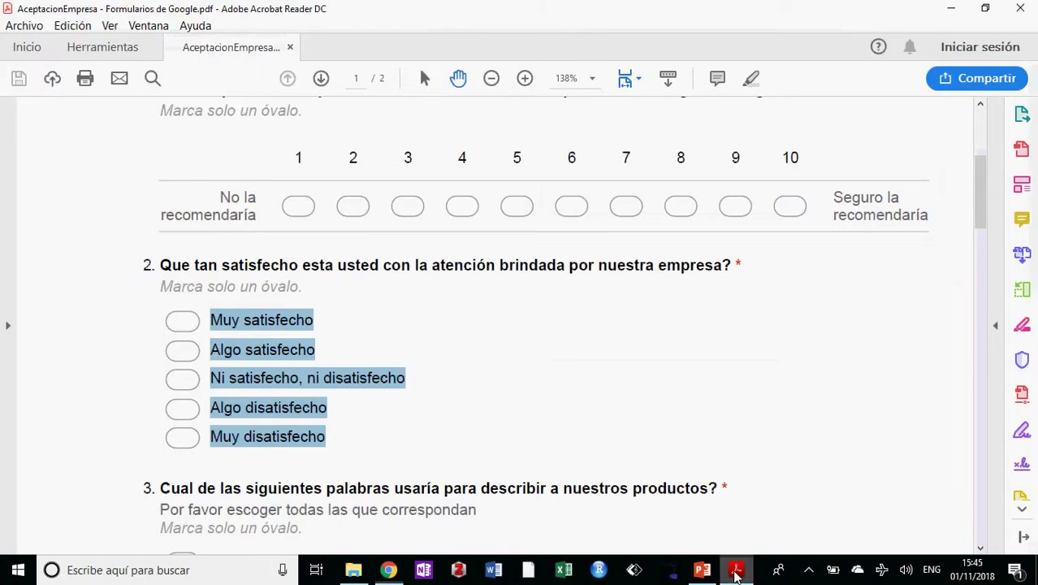
scroll(981, 203, down, 3)
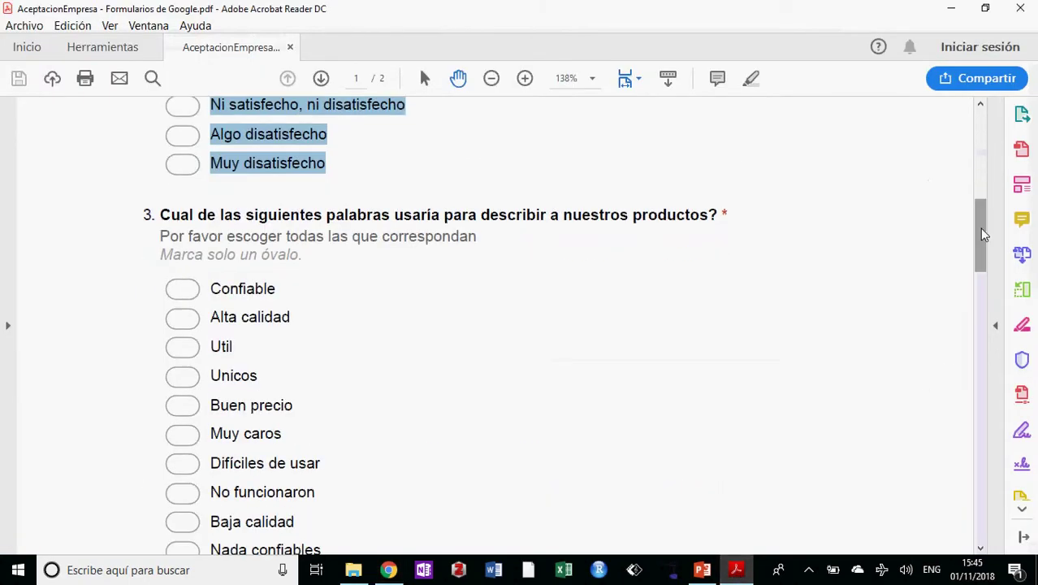
click(414, 258)
drag(161, 215, 716, 229)
key(ctrl+c)
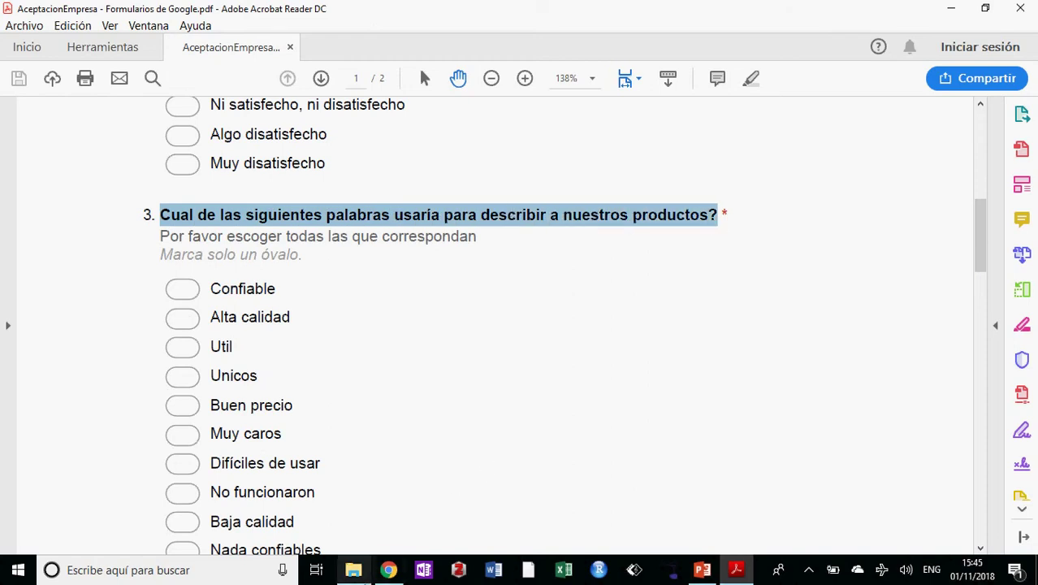
click(388, 570)
key(ctrl+v)
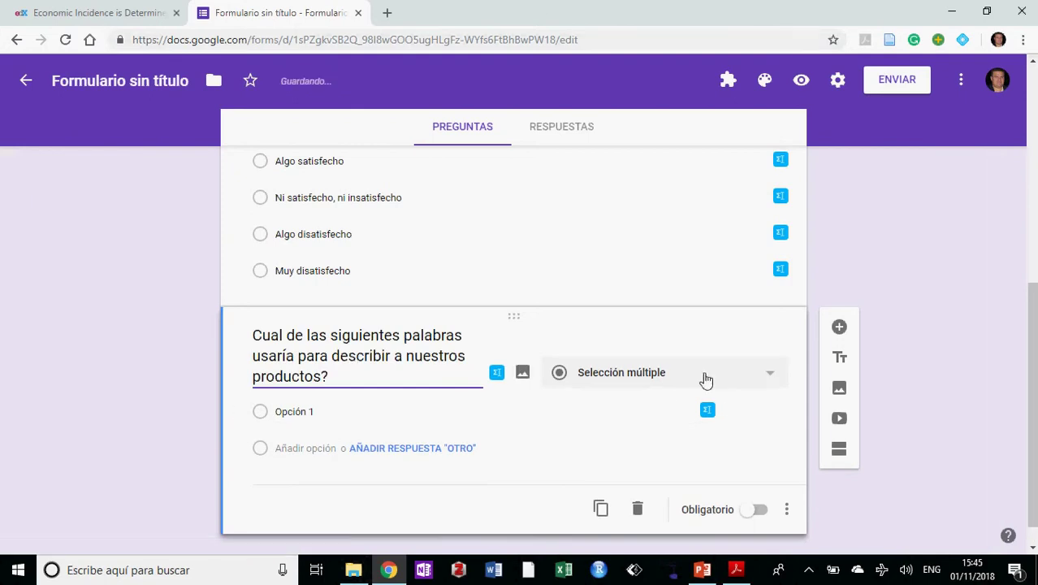
- Show the EquatIO math toolbar for the third question's first option and hide it again
click(721, 415)
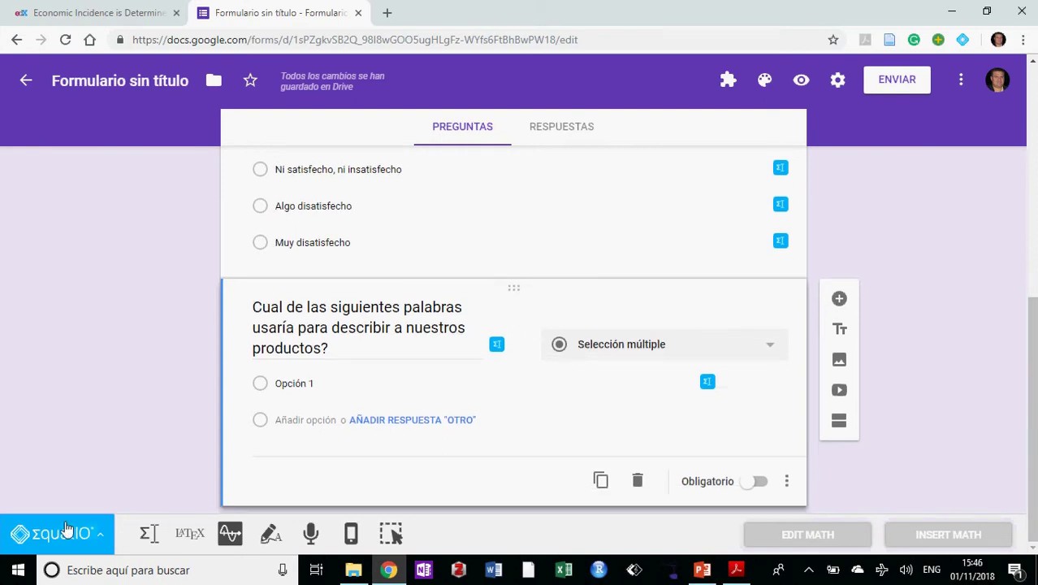
click(711, 392)
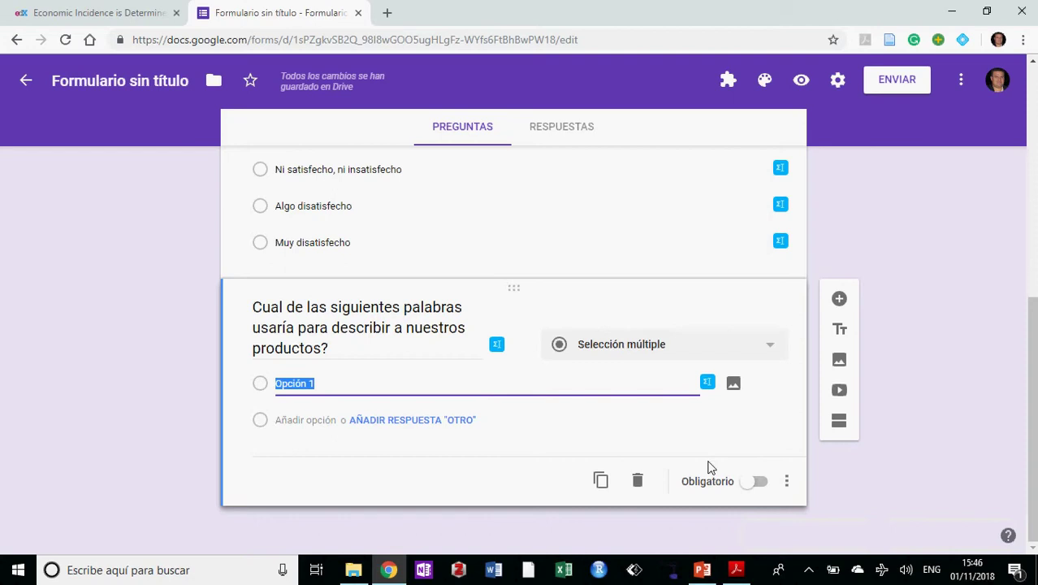
- Copy the ten product descriptions, "Confiable" to "Nada confiables", from the Acrobat PDF into the third question's options in Chrome and make the question required
click(736, 569)
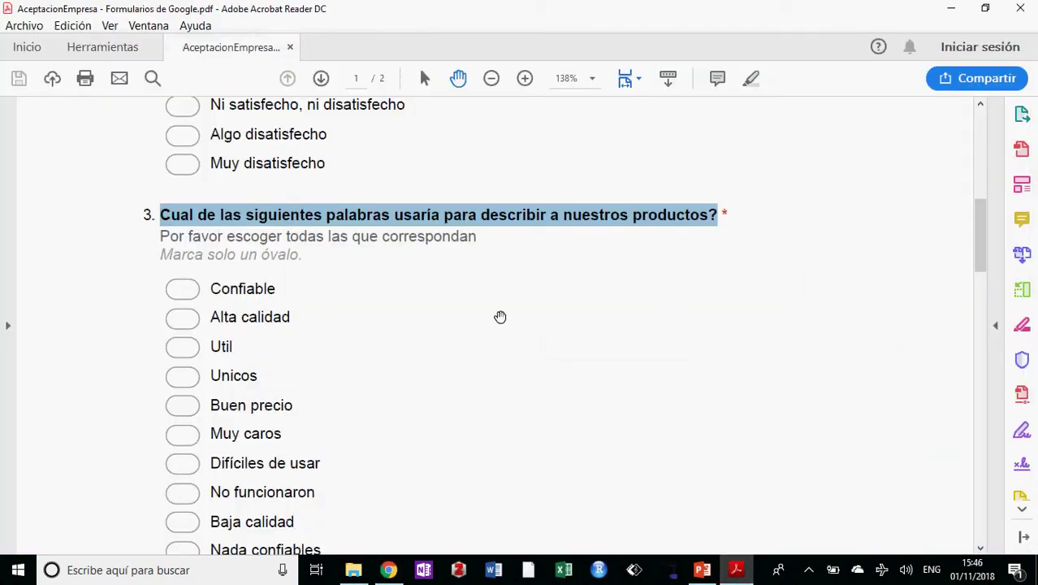
drag(218, 294, 335, 548)
key(ctrl+c)
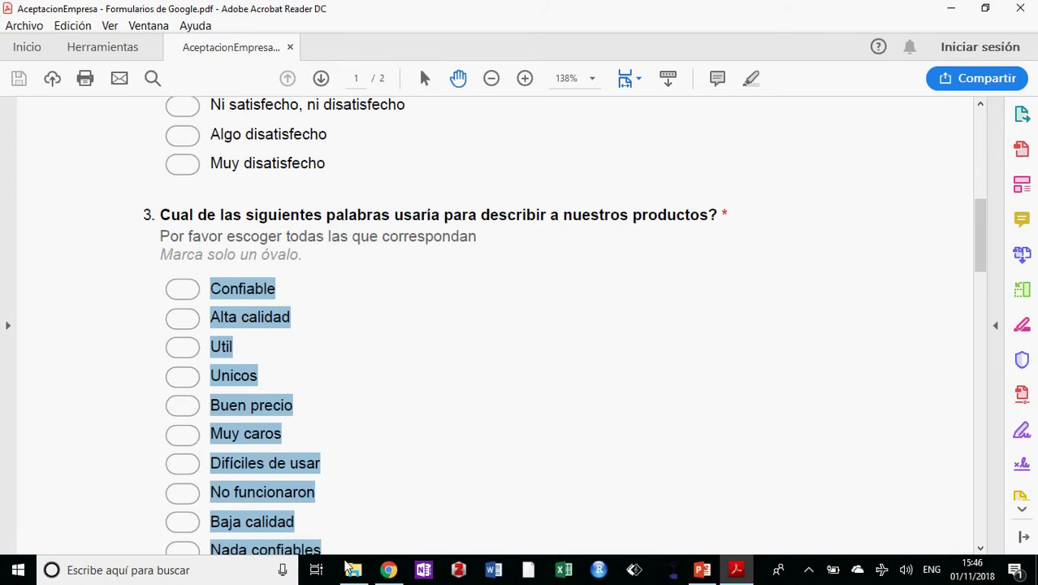
click(388, 569)
key(ctrl+v)
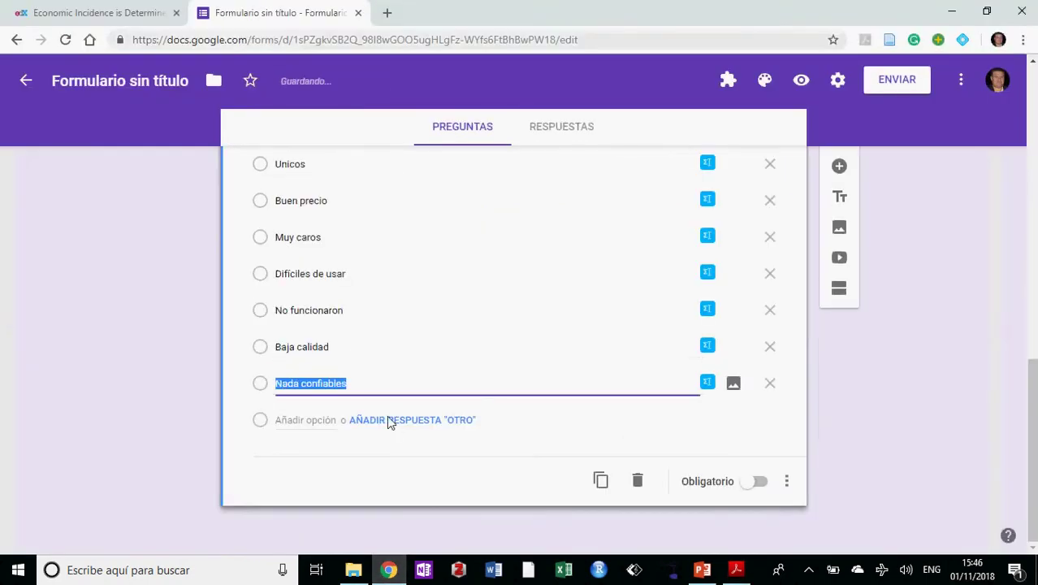
mouse_move(1034, 373)
mouse_down()
mouse_move(1034, 316)
mouse_move(1035, 368)
mouse_up()
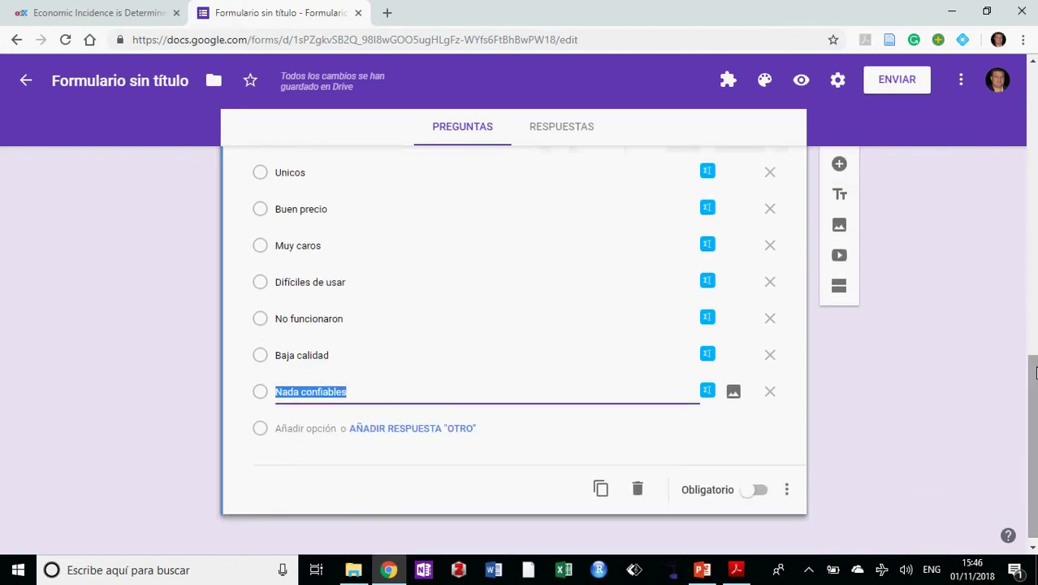
click(758, 493)
mouse_move(1032, 432)
mouse_down()
mouse_move(1028, 324)
mouse_move(1029, 434)
mouse_up()
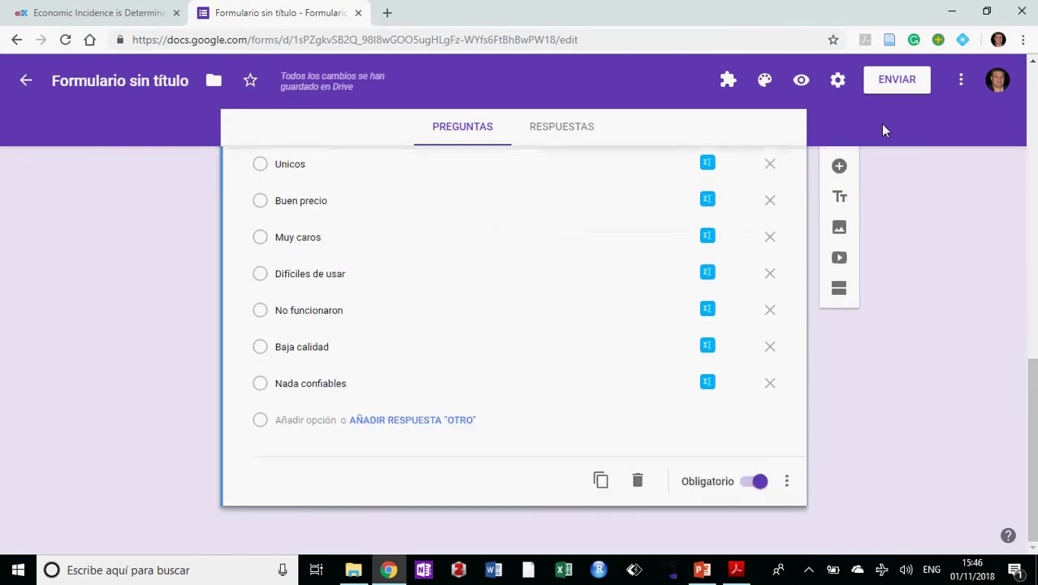
- Add a fourth question, "Que tanto nuestros productos cubrieron sus necesidades?", copied from the Acrobat PDF, and set its type to Selección múltiple in Chrome
click(839, 167)
click(736, 570)
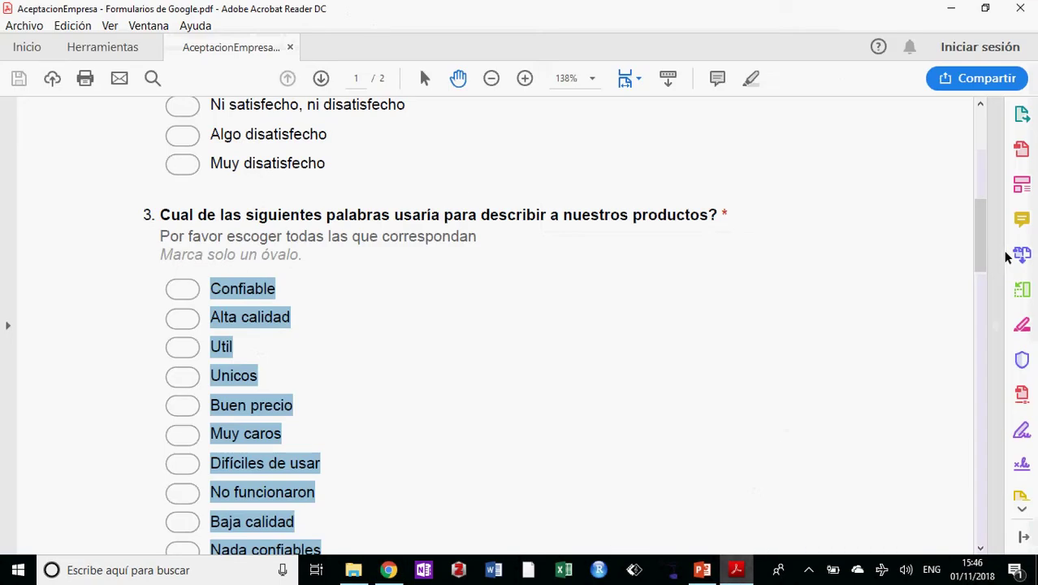
drag(981, 237, 980, 297)
click(384, 242)
drag(167, 218, 587, 218)
key(ctrl+c)
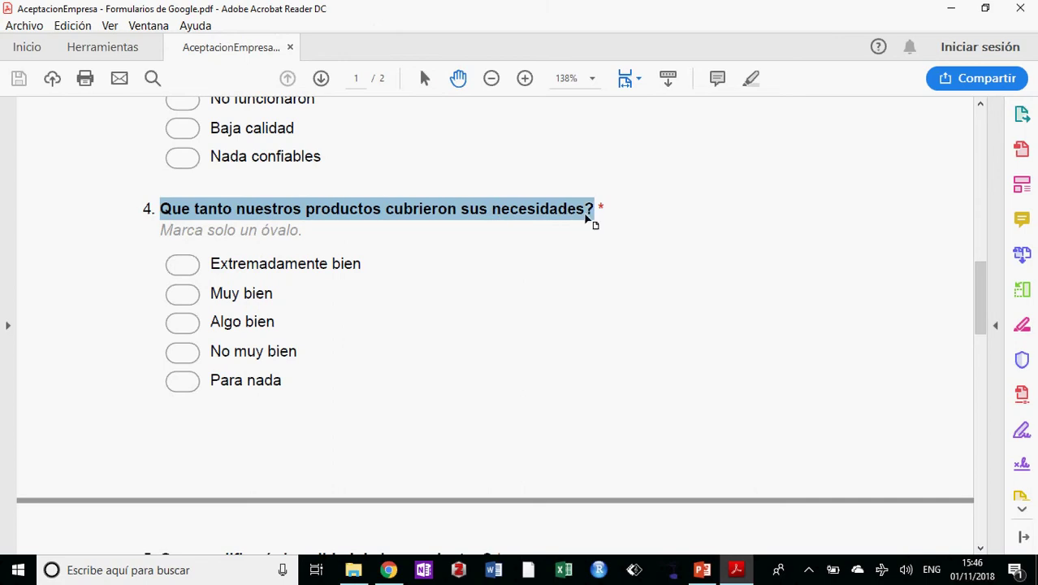
key(alt+Tab)
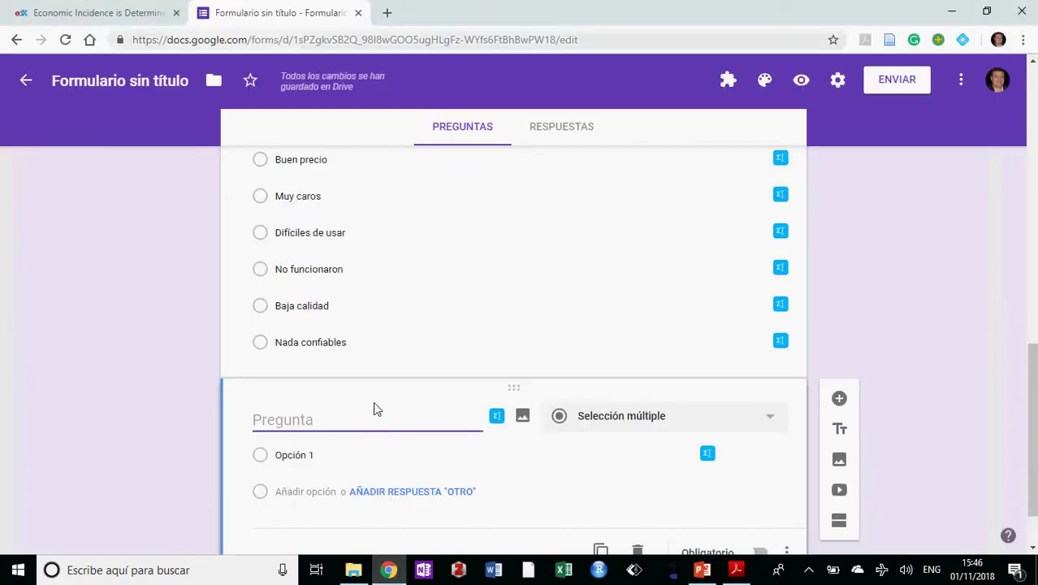
key(ctrl+v)
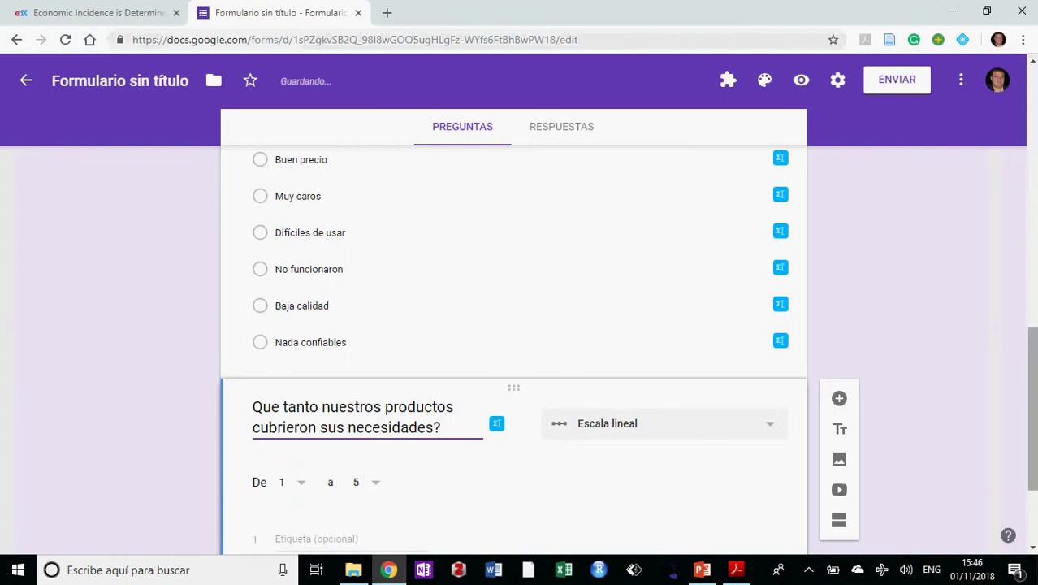
click(728, 319)
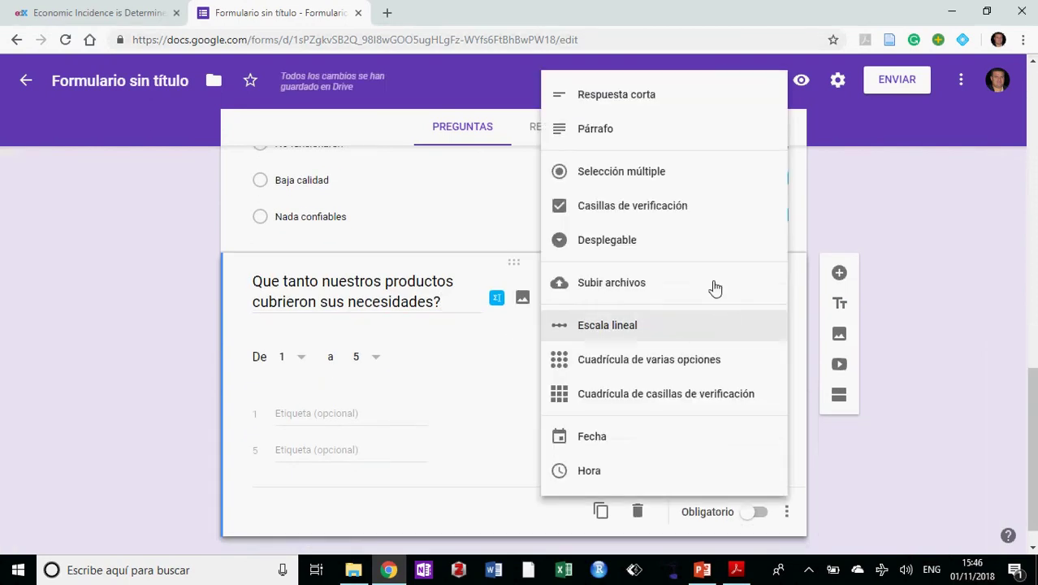
click(677, 171)
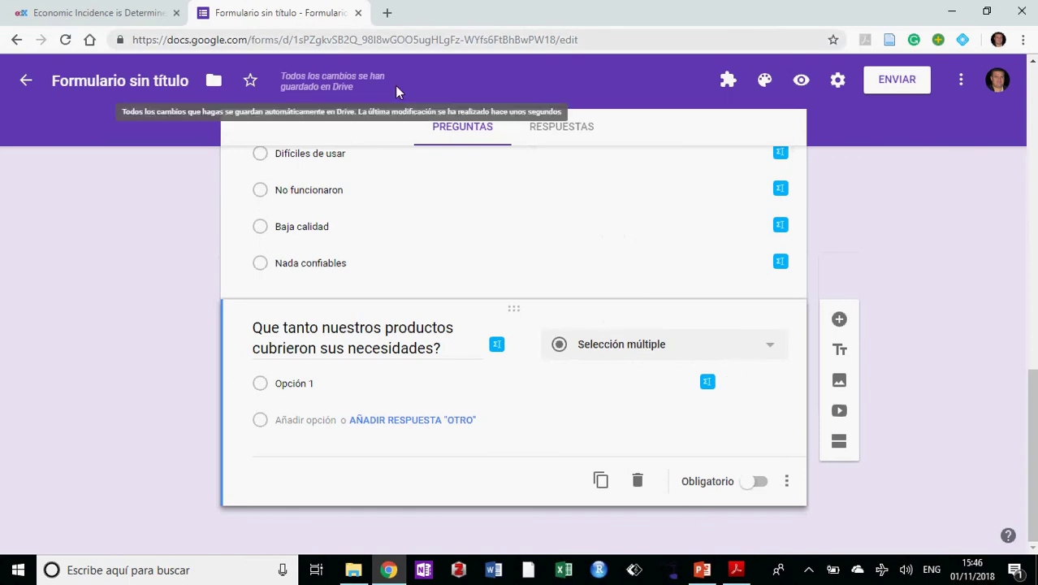
- Copy the five choices "Extremadamente bien" to "Para nada" from the Acrobat PDF into the fourth question's options in Chrome and make the question required
click(737, 569)
click(425, 337)
drag(215, 267, 283, 382)
key(ctrl+c)
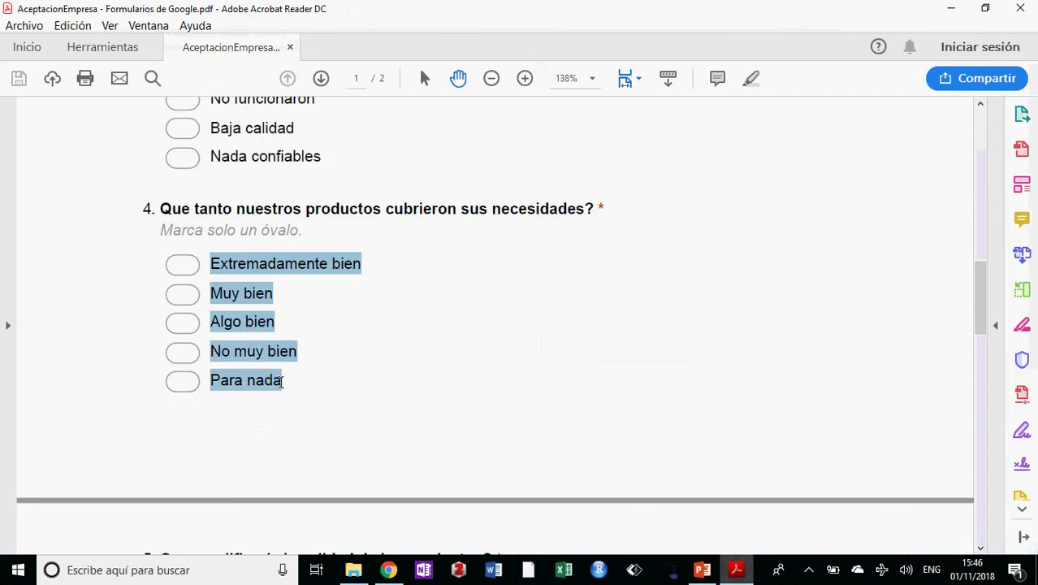
click(388, 569)
click(300, 385)
key(ctrl+v)
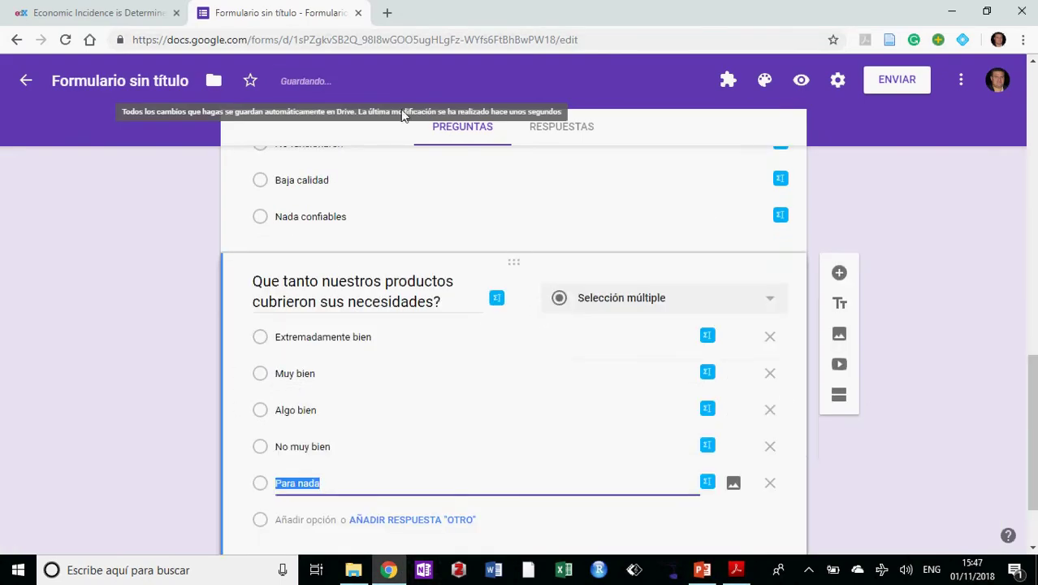
drag(1033, 376, 1034, 410)
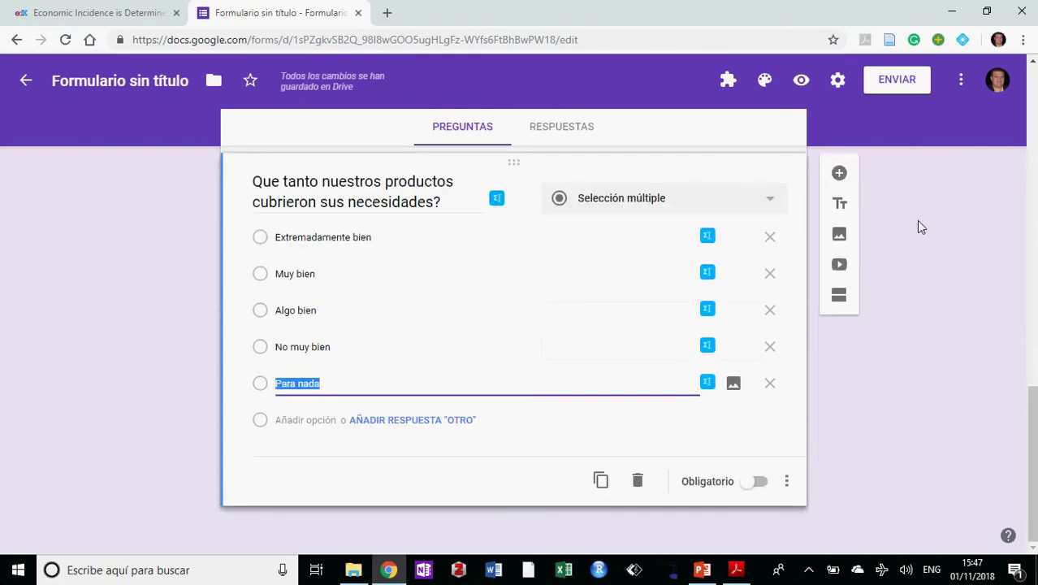
click(755, 485)
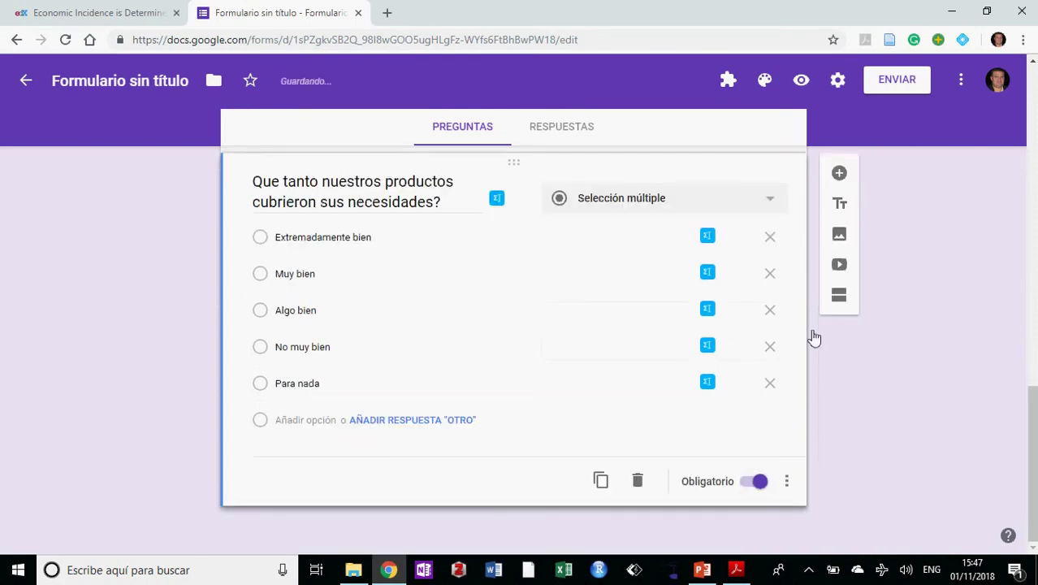
- Add a fifth question in Chrome with the text "Como calificaría la calidad de los productos?" copied from the Acrobat PDF
click(839, 173)
drag(1030, 410, 1030, 436)
click(735, 568)
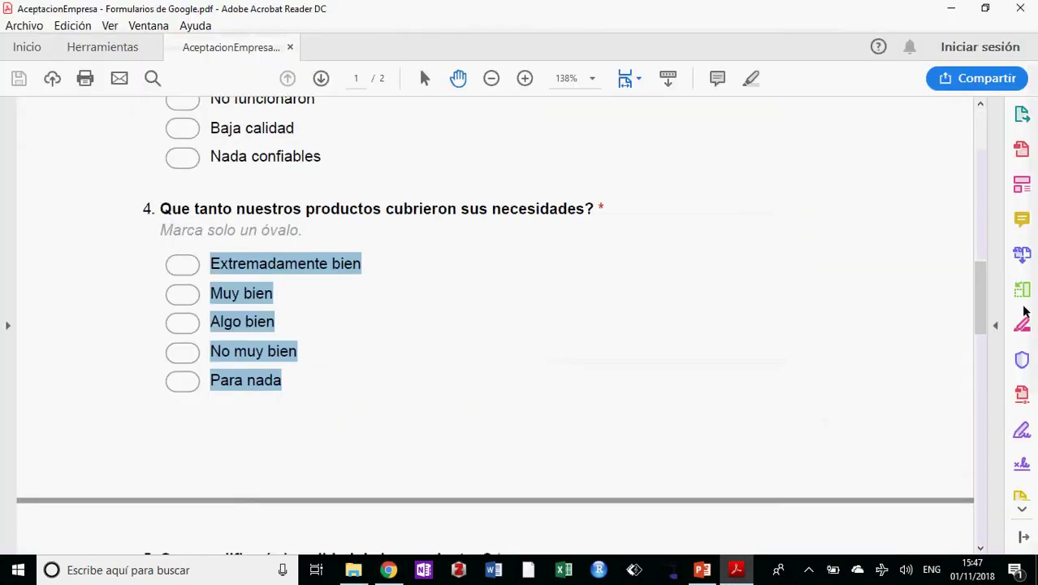
drag(978, 286, 980, 359)
drag(162, 175, 495, 189)
key(ctrl+c)
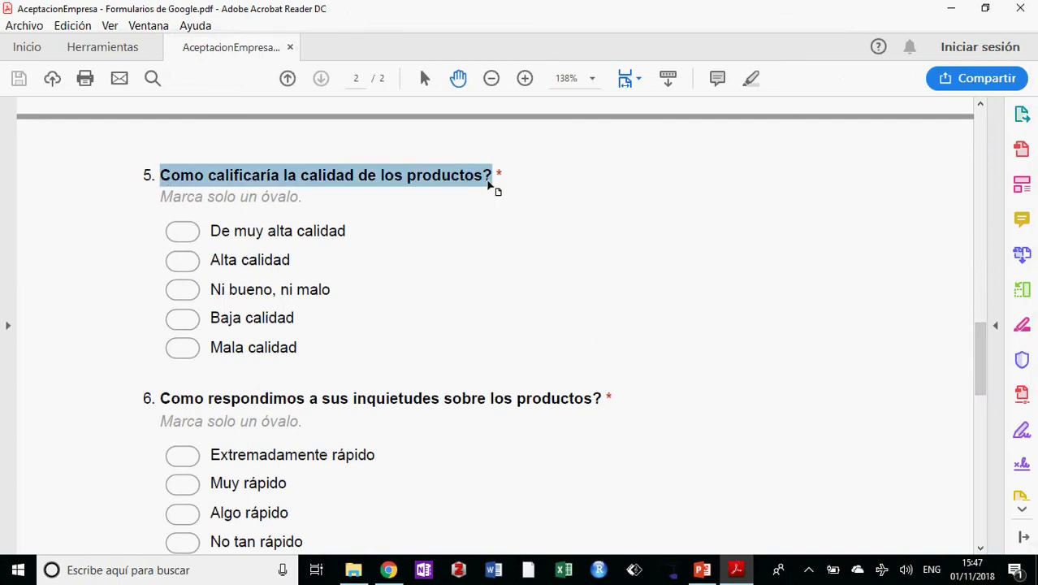
click(391, 557)
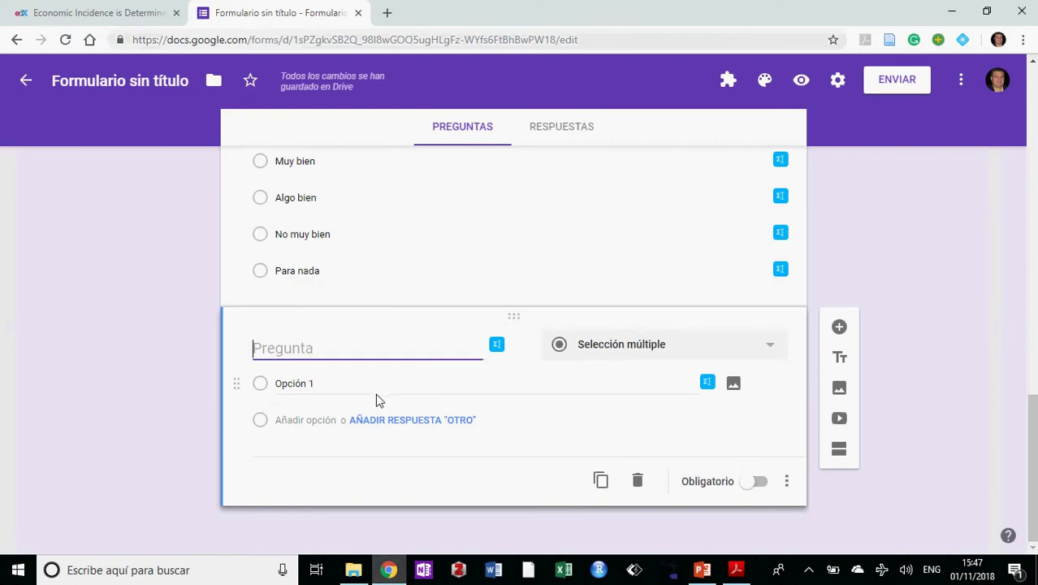
key(ctrl+v)
- Copy the five choices "De muy alta calidad" to "Mala calidad" from the Acrobat PDF into the fifth question's options in Chrome and make it required
click(737, 570)
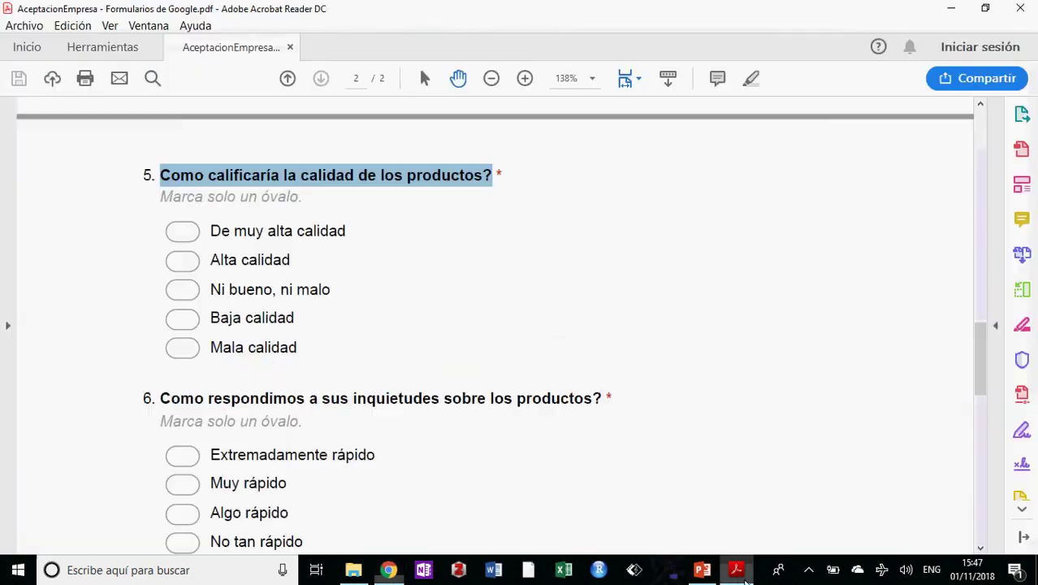
click(325, 315)
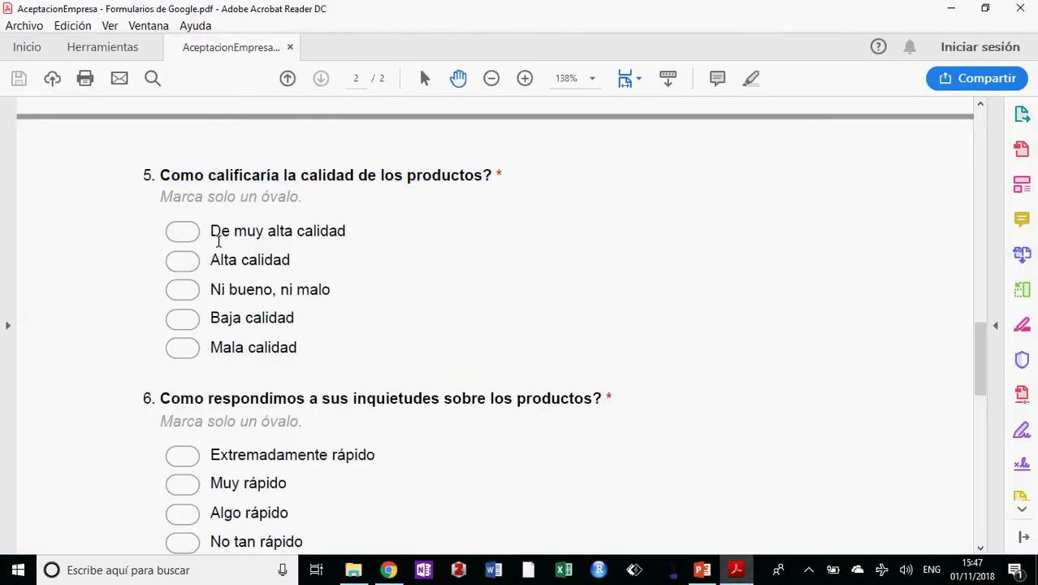
drag(211, 230, 295, 348)
key(ctrl+c)
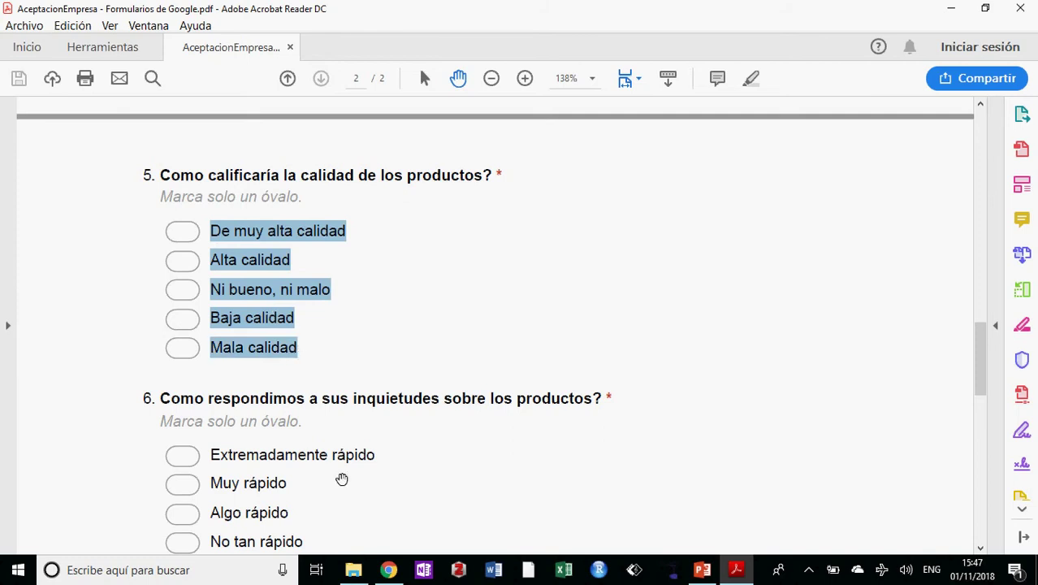
click(388, 570)
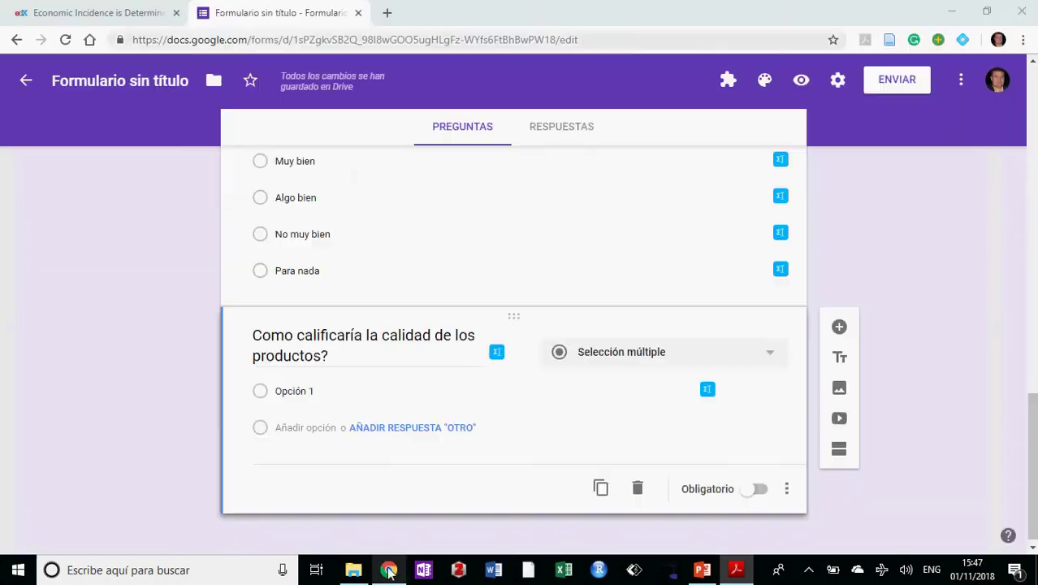
click(320, 393)
key(ctrl+v)
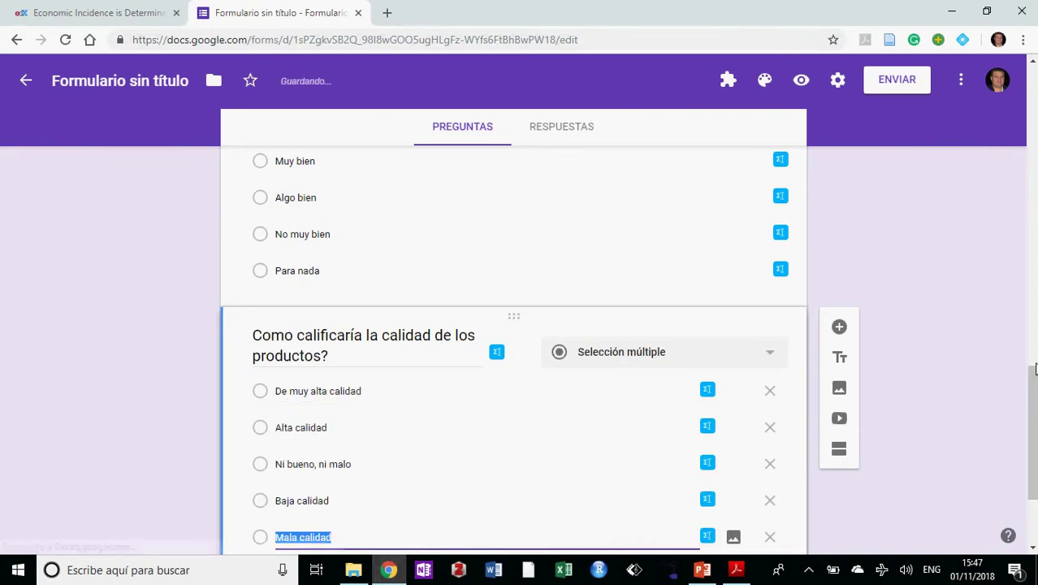
scroll(1033, 370, down, 2)
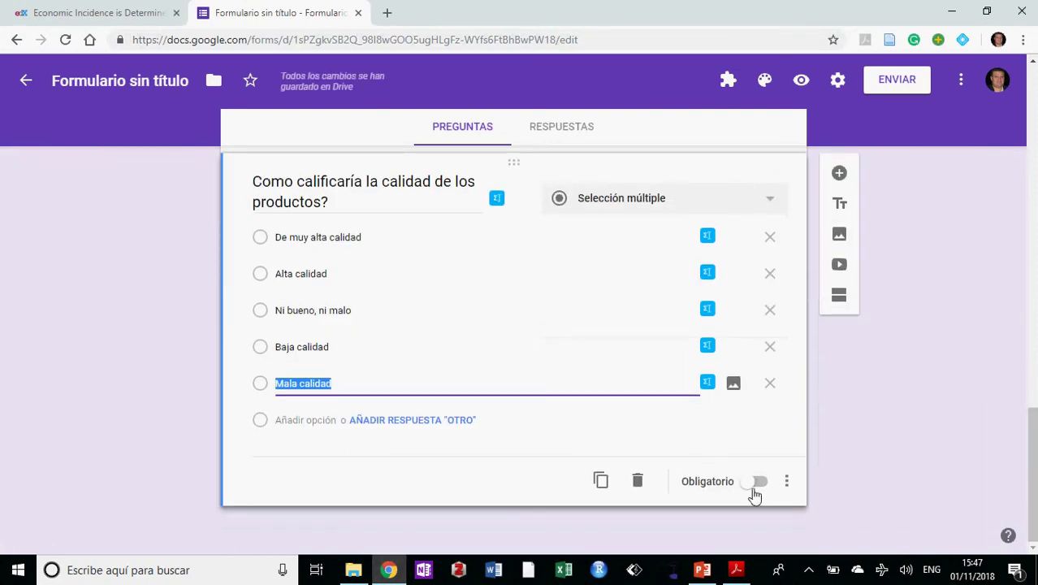
click(757, 501)
click(757, 482)
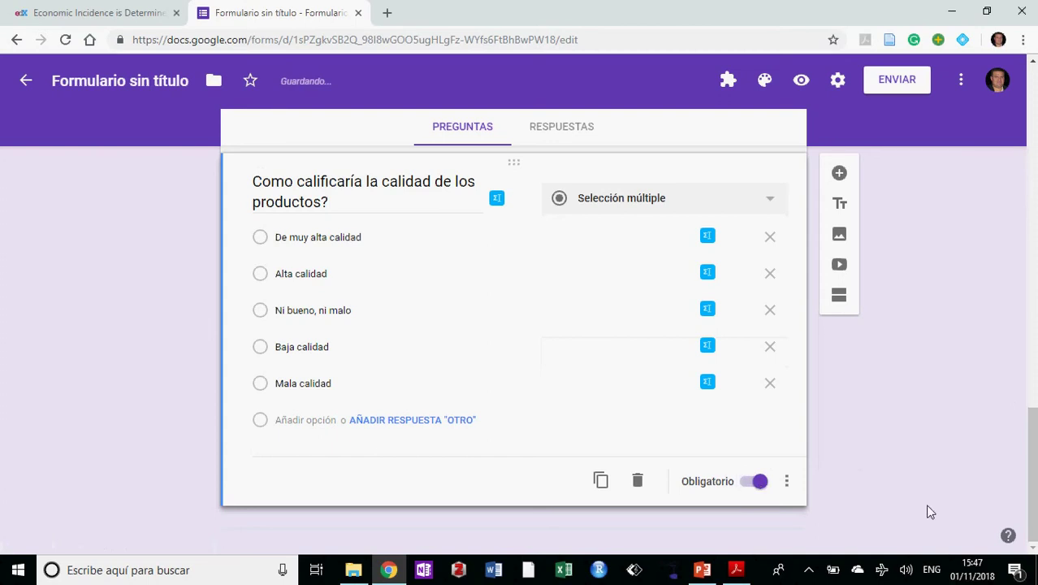
- Add a sixth question of type Selección múltiple with the text "Como respondimos a sus inquietudes sobre los productos?" copied from the Acrobat PDF into Chrome
click(839, 173)
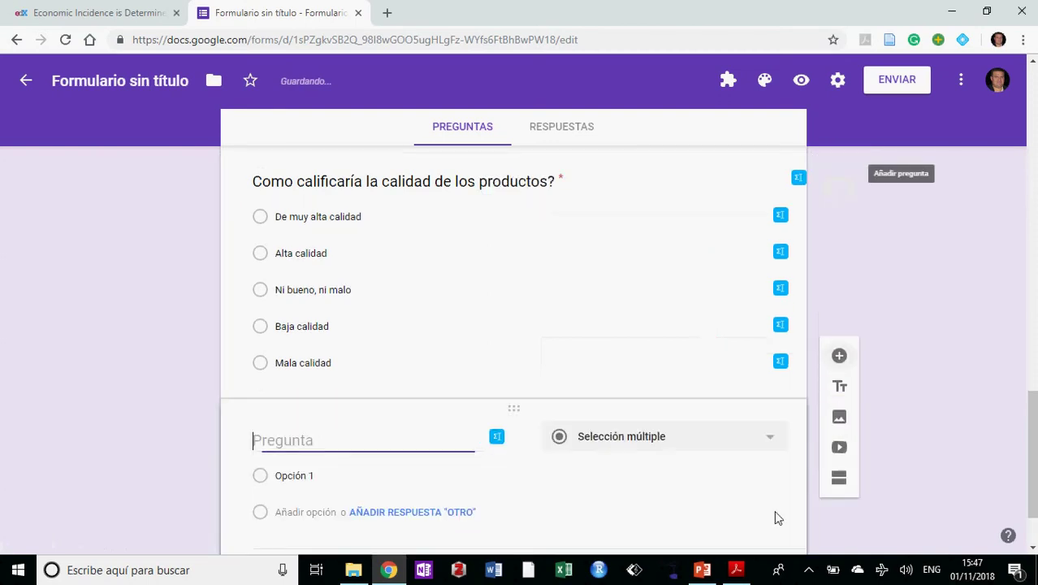
click(736, 569)
scroll(985, 341, down, 2)
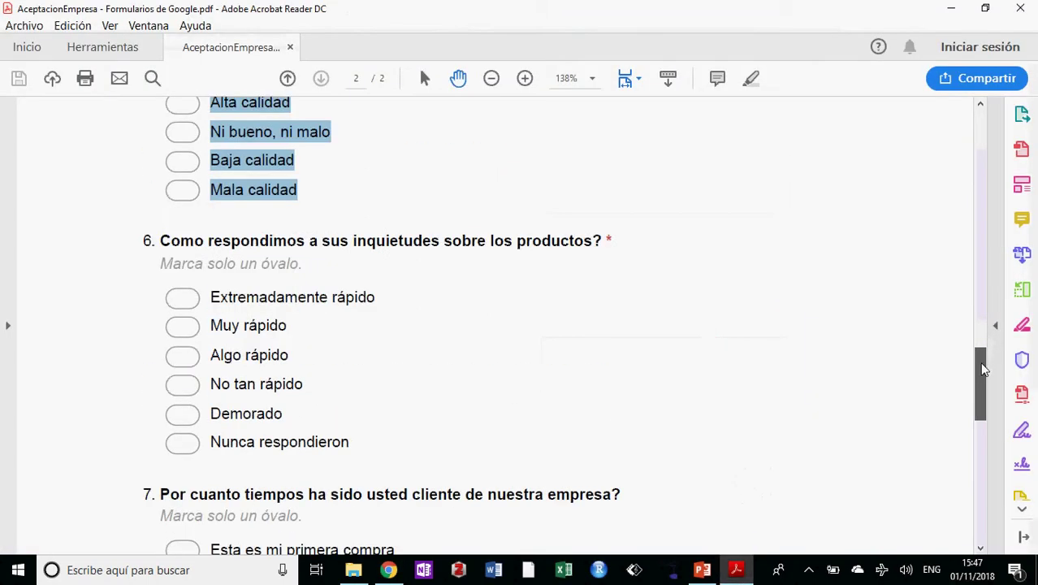
click(197, 242)
drag(165, 234, 599, 236)
key(ctrl+c)
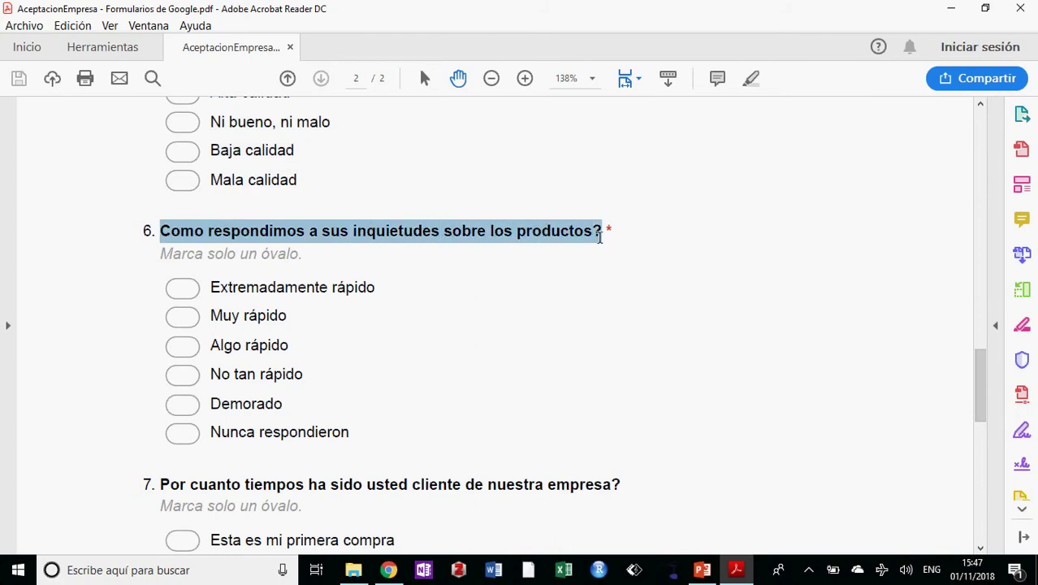
click(389, 569)
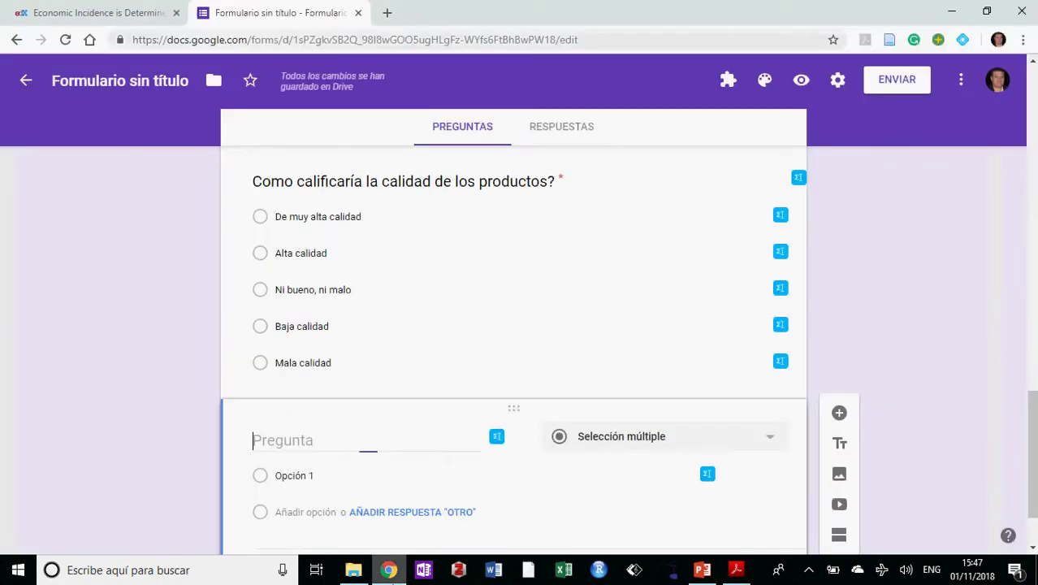
key(ctrl+v)
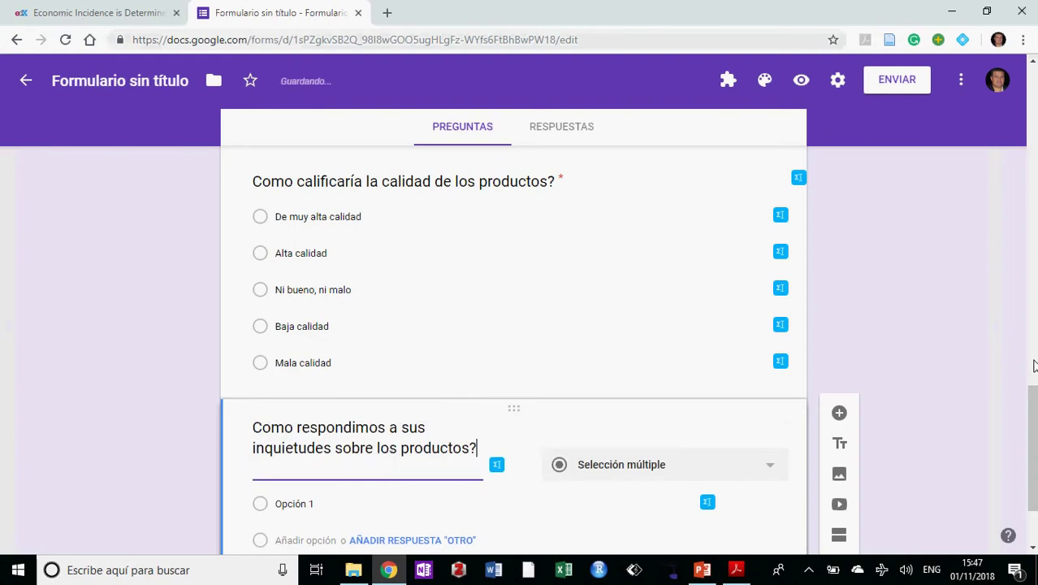
click(761, 351)
click(700, 214)
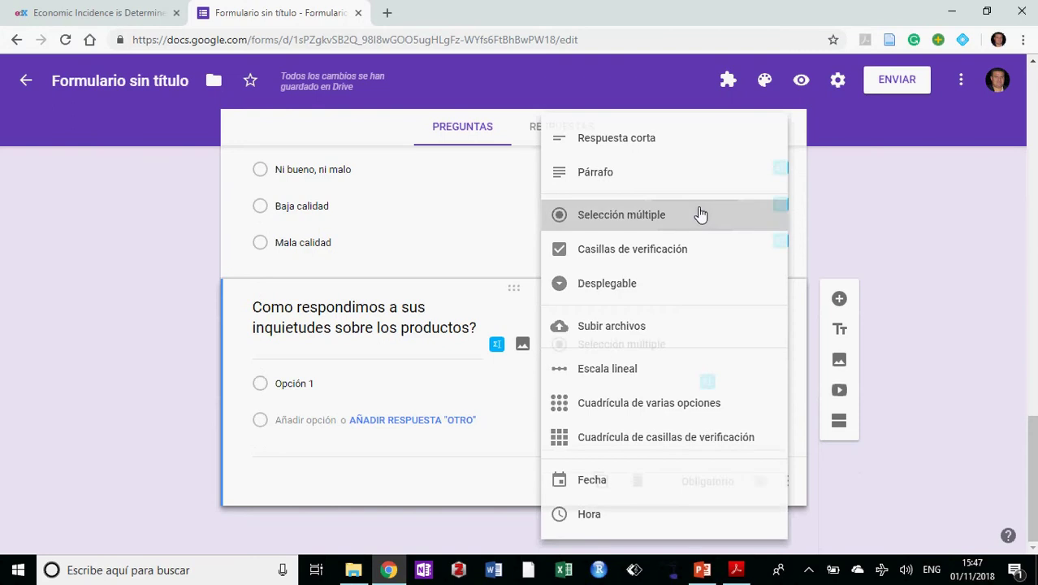
- Copy the six choices "Extremadamente rápido" to "Nunca respondieron" from the Acrobat PDF into the sixth question's answer options in Chrome
click(736, 571)
click(293, 357)
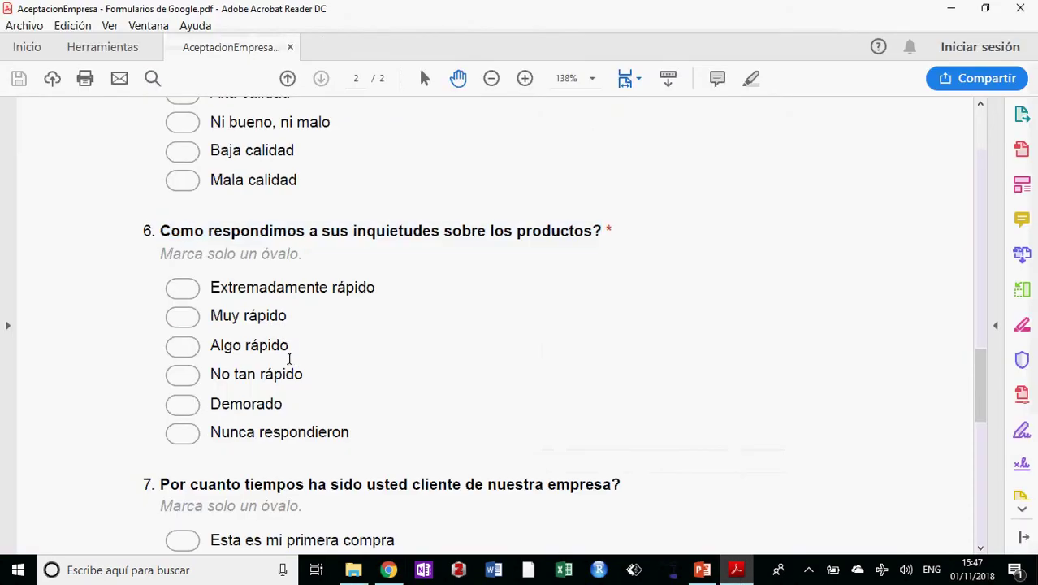
drag(215, 294, 357, 440)
key(ctrl+c)
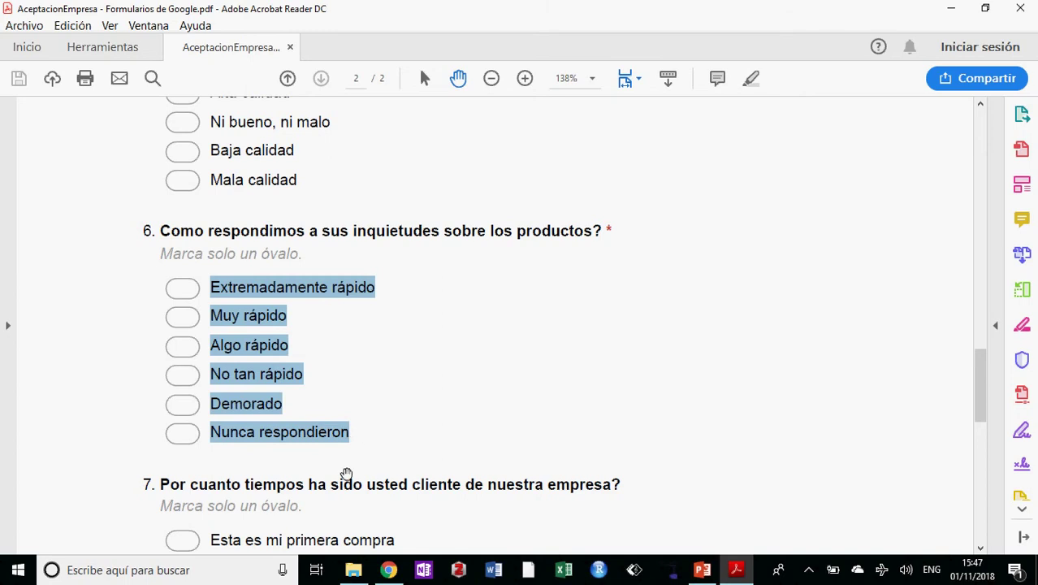
click(389, 570)
click(345, 387)
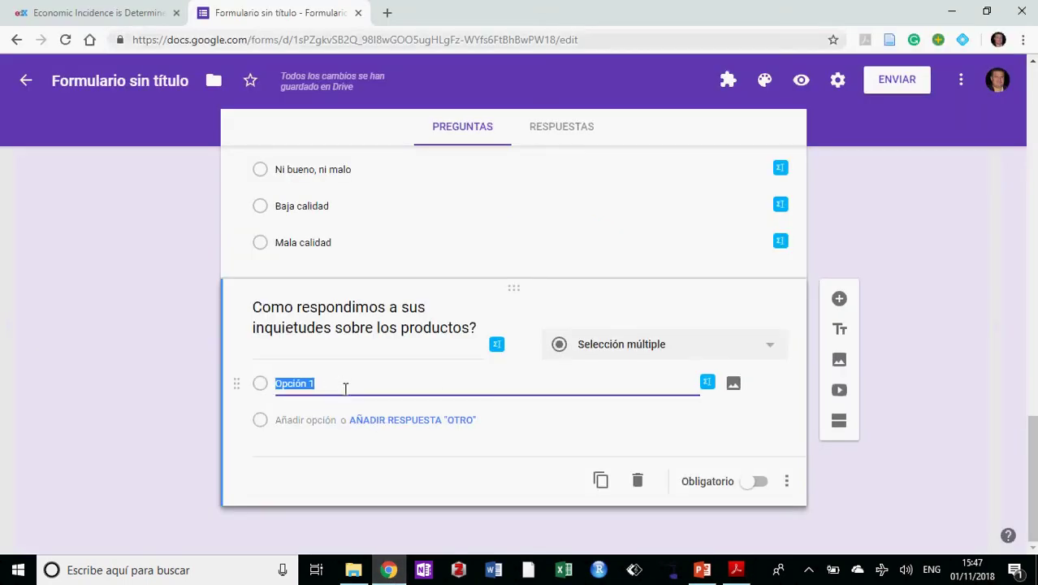
key(ctrl+v)
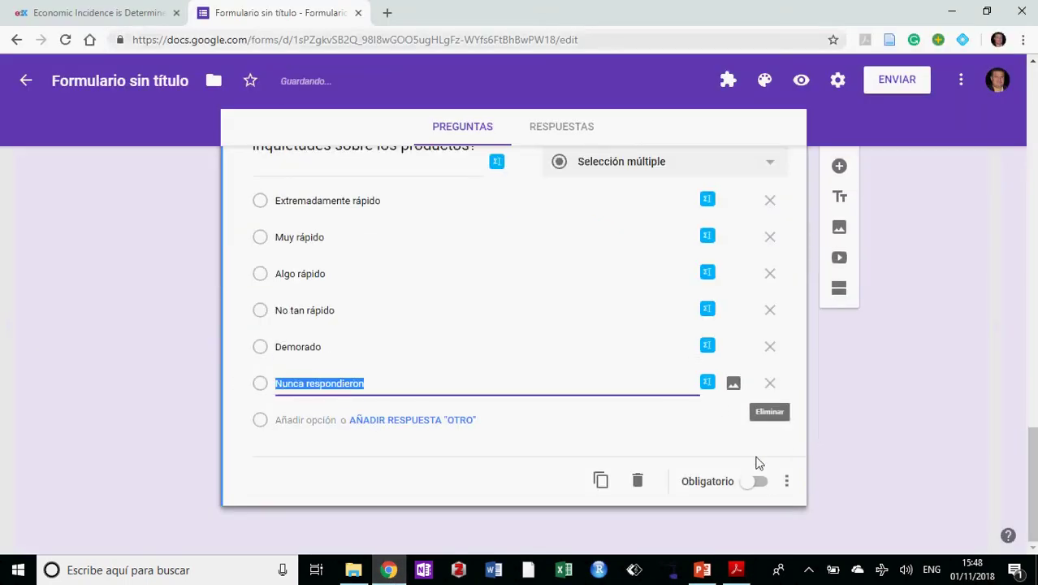
- Make the sixth question required and add an empty seventh question below it
click(754, 484)
mouse_move(1034, 464)
mouse_down()
mouse_move(1035, 416)
mouse_move(1035, 466)
mouse_up()
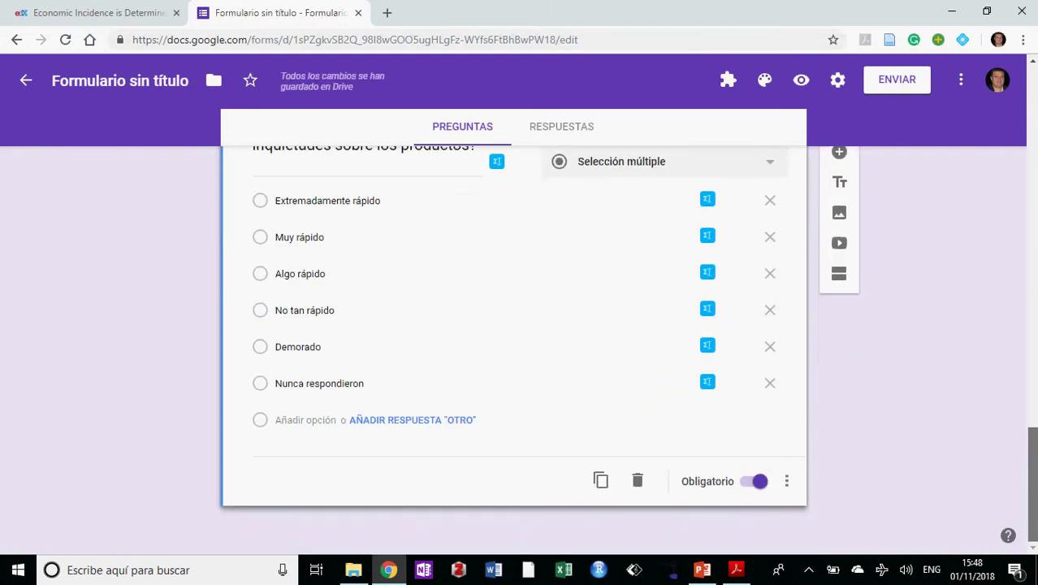
click(839, 166)
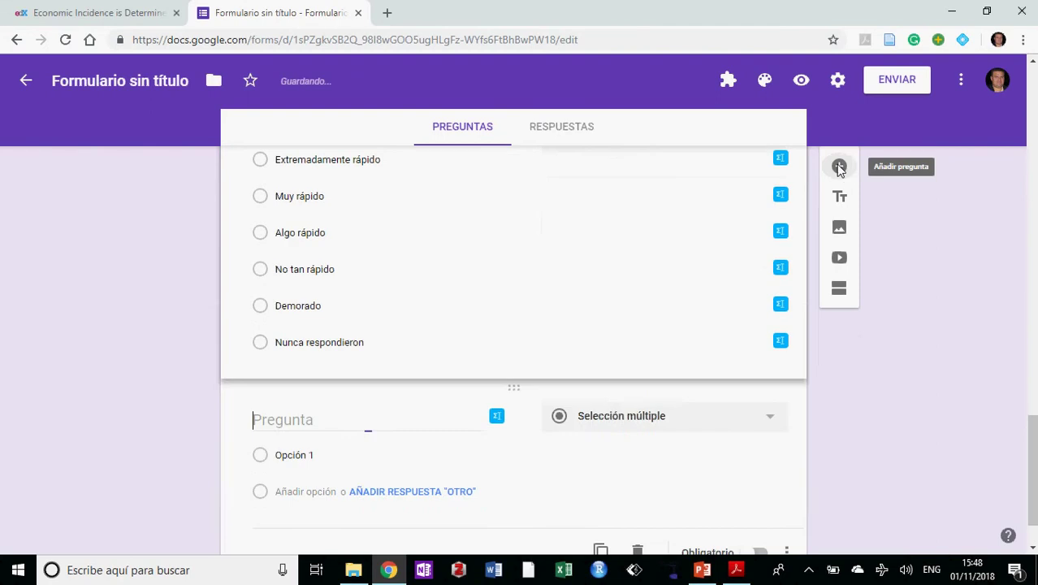
drag(1032, 443, 1032, 461)
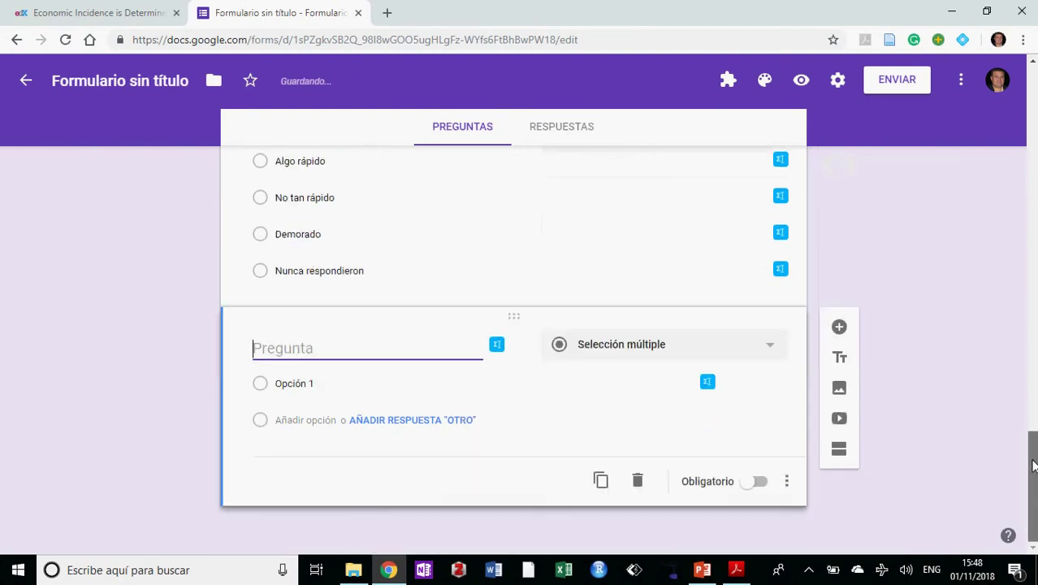
- Copy the question 7 text from the Acrobat PDF into the new question in Chrome, correcting it to "Por cuanto tiempo ha sido usted cliente de nuestra empresa?"
click(736, 569)
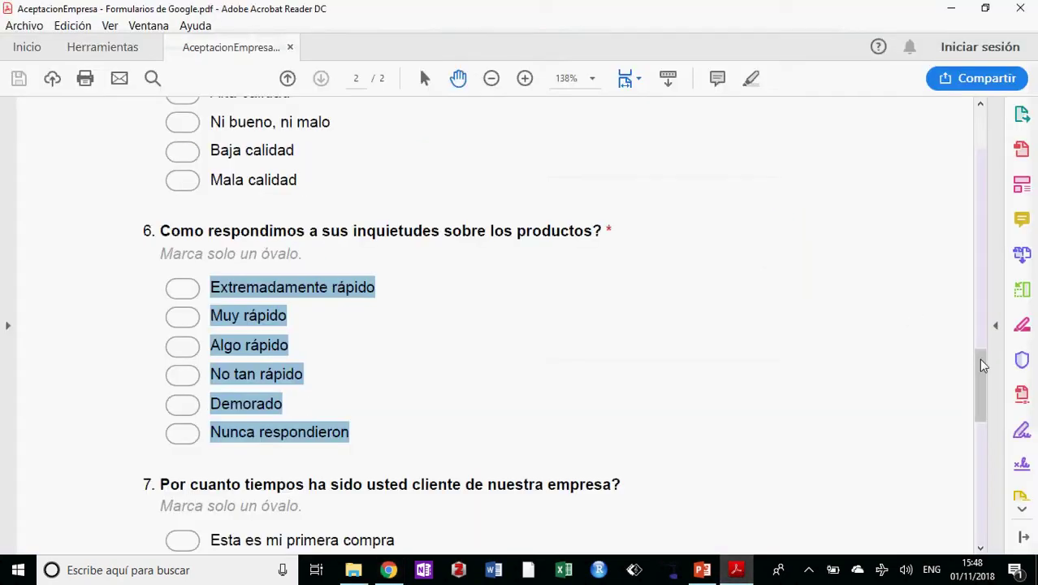
drag(983, 370, 977, 407)
click(164, 190)
drag(164, 200, 619, 205)
key(ctrl+c)
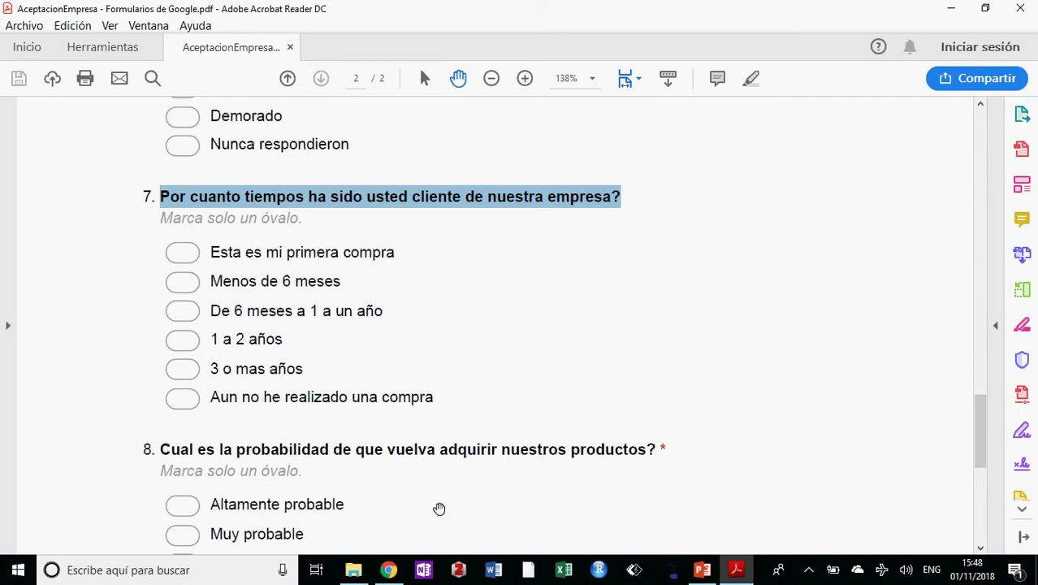
click(388, 570)
key(ctrl+v)
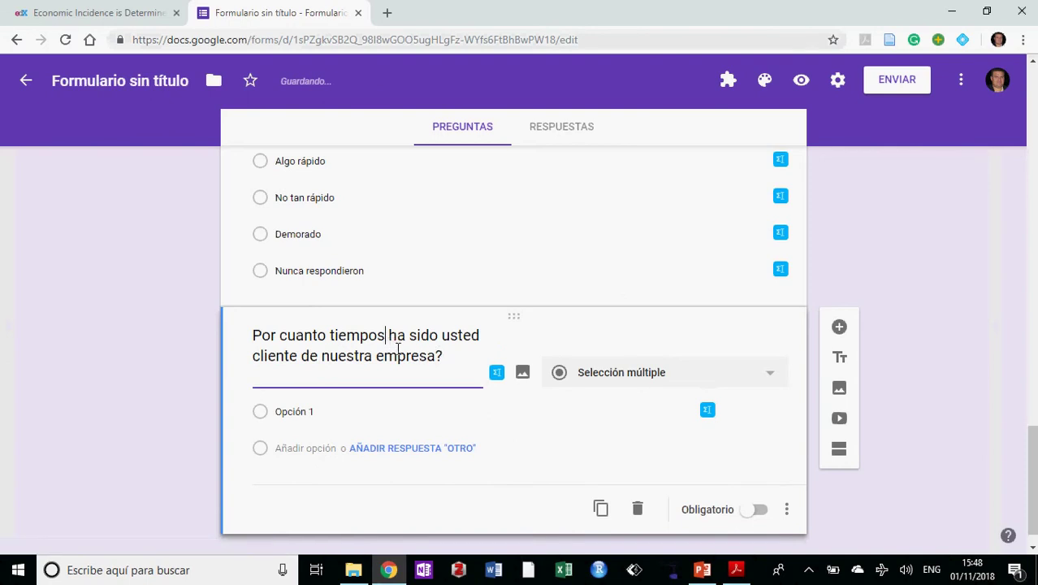
key(BackSpace)
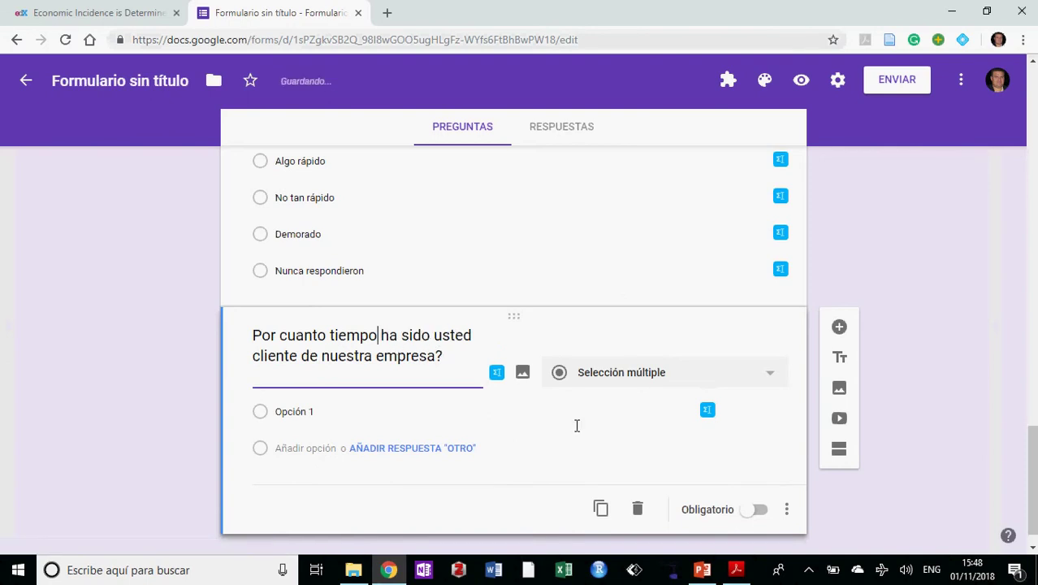
- Copy the six choices "Esta es mi primera compra" to "Aun no he realizado una compra" from Acrobat into the seventh question in Chrome and make it required
click(736, 569)
click(429, 309)
drag(249, 277, 429, 395)
key(ctrl+c)
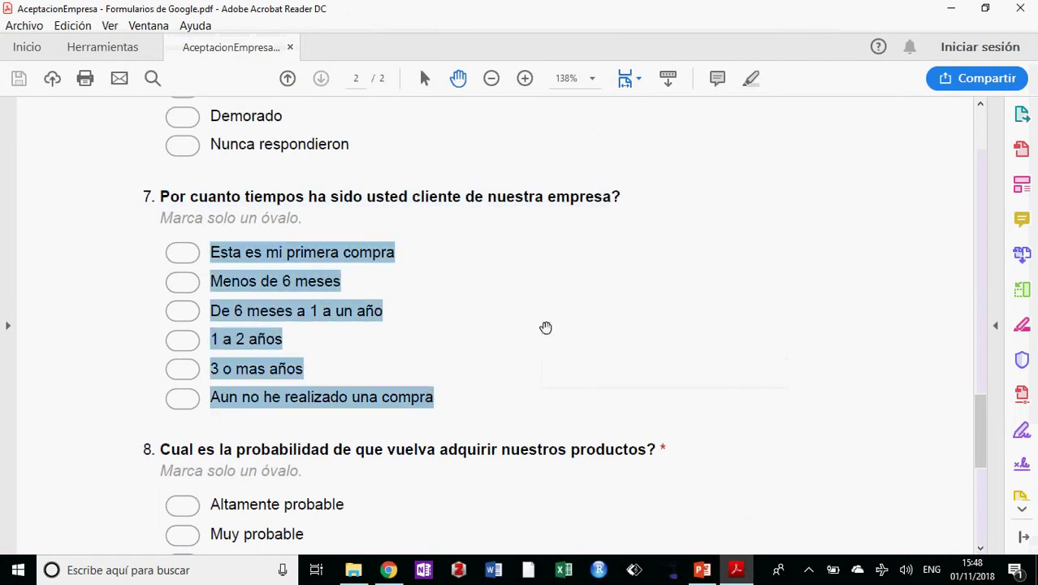
click(388, 570)
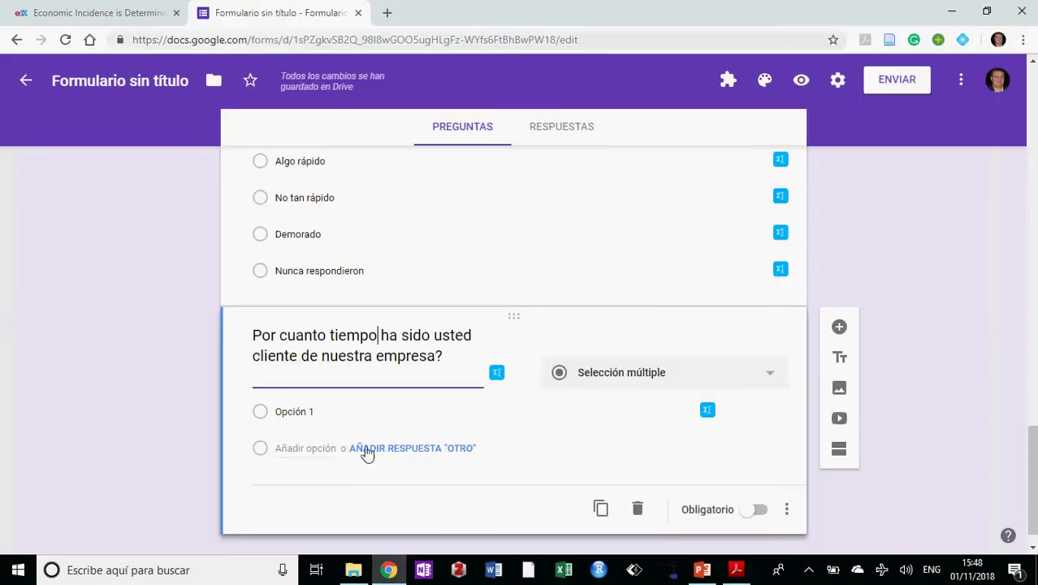
click(344, 418)
key(ctrl+v)
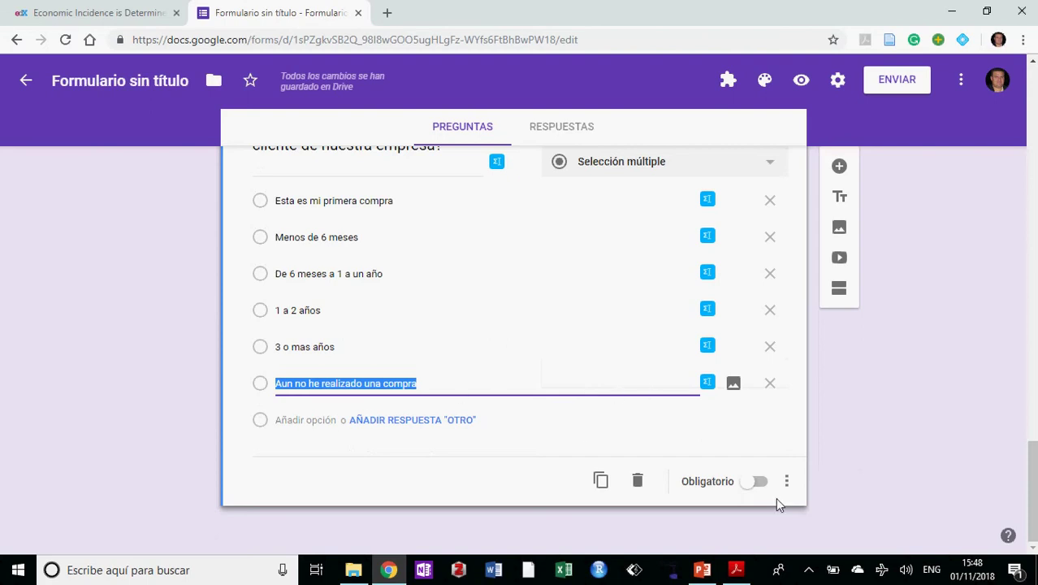
click(753, 483)
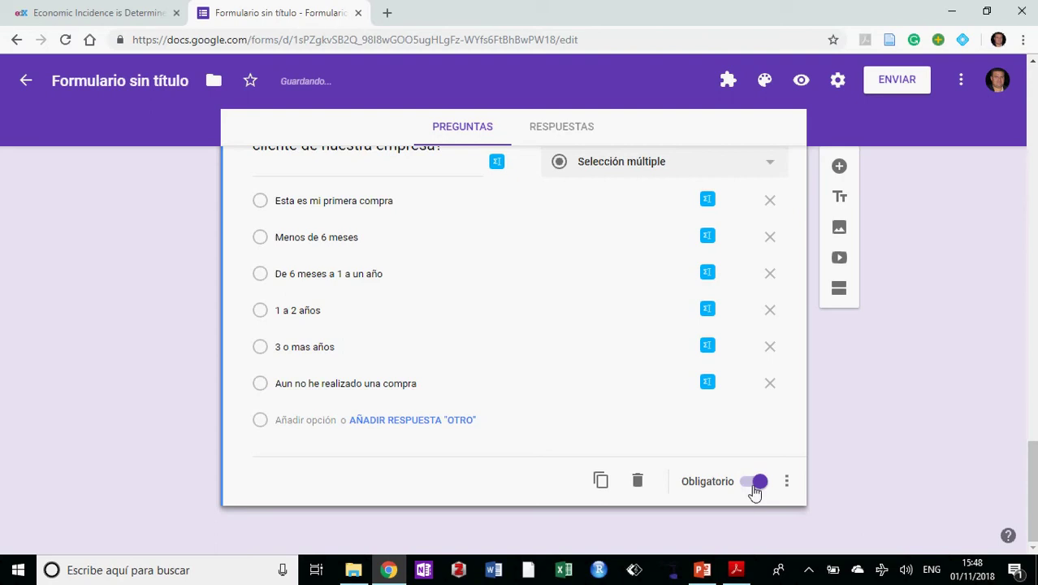
- Add an eighth question in Chrome with the text "Cual es la probabilidad de que vuelva adquirir nuestros productos?" copied from the Acrobat PDF
click(841, 166)
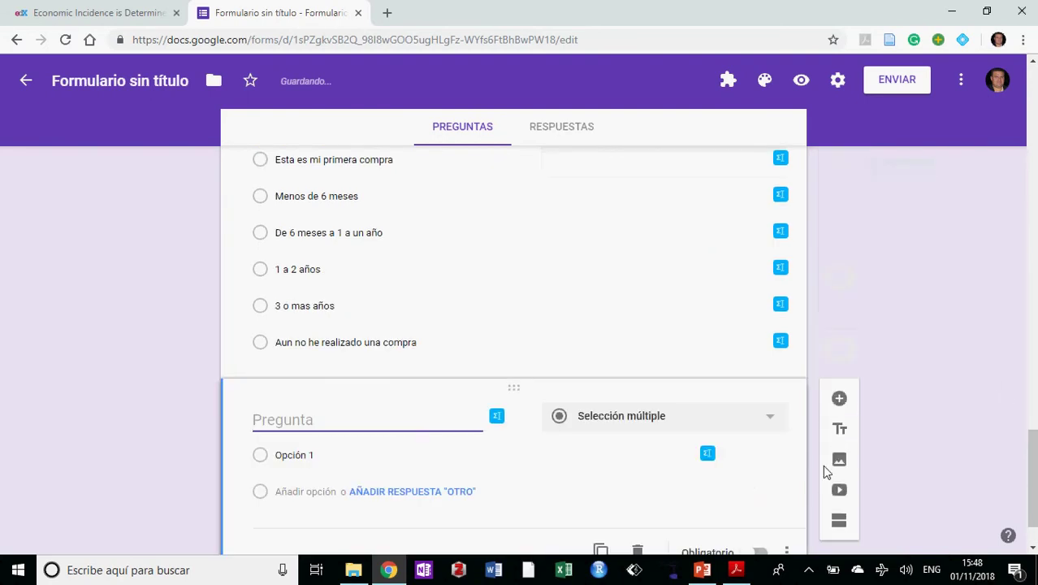
click(736, 569)
drag(977, 415, 975, 458)
click(337, 248)
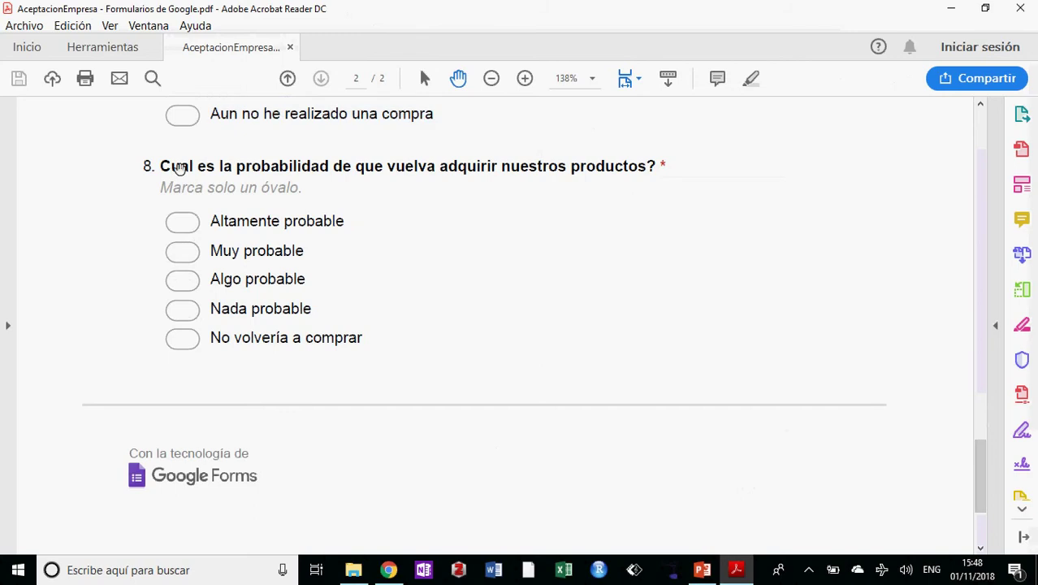
drag(162, 168, 655, 185)
key(ctrl+c)
click(388, 569)
click(380, 394)
key(ctrl+v)
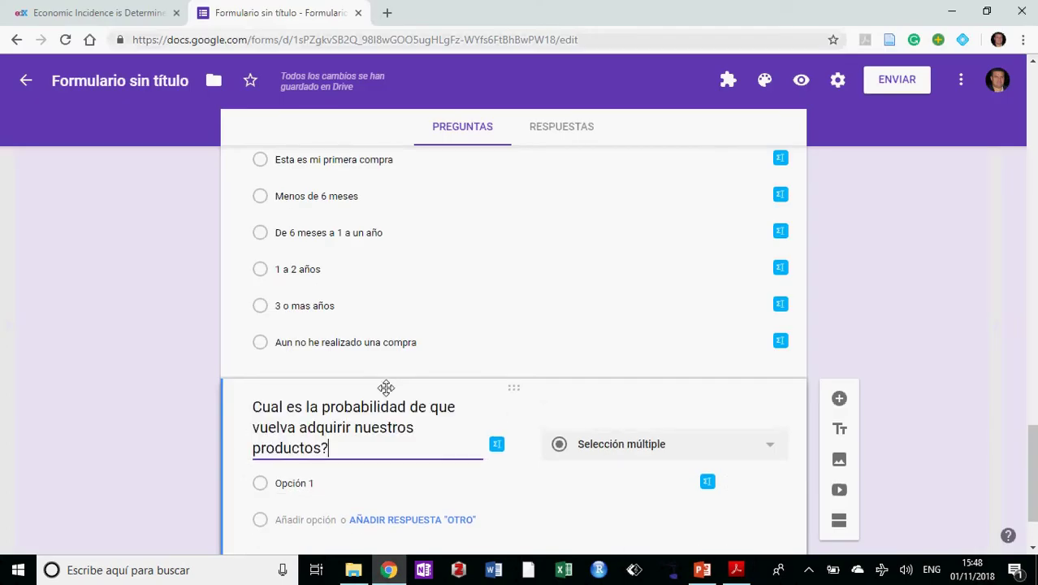
scroll(1033, 433, down, 1)
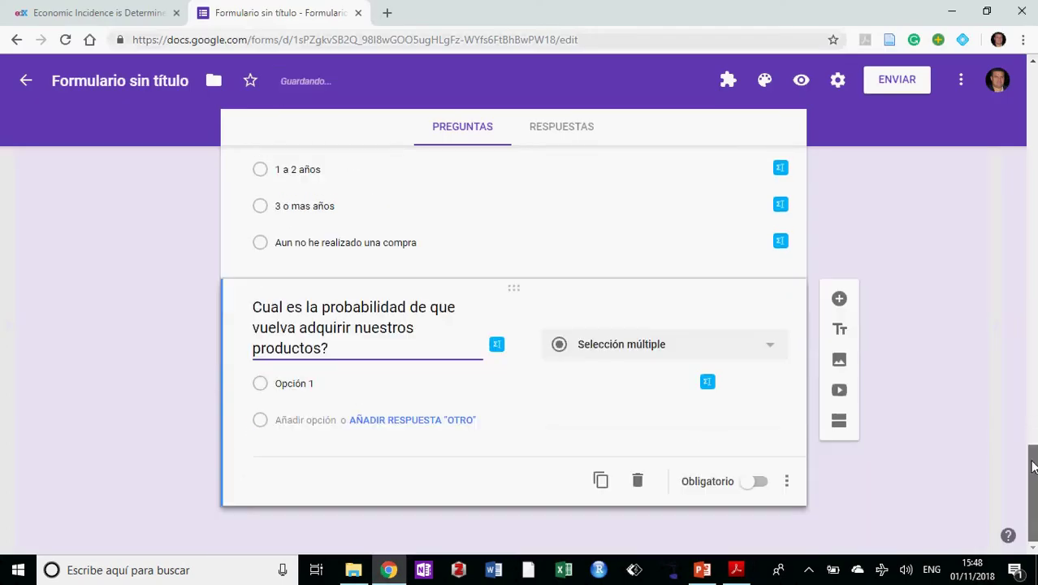
- Copy the five choices "Altamente probable" to "No volvería a comprar" from the Acrobat PDF into the eighth question in Chrome and make it required
click(737, 570)
click(370, 272)
drag(217, 224, 367, 347)
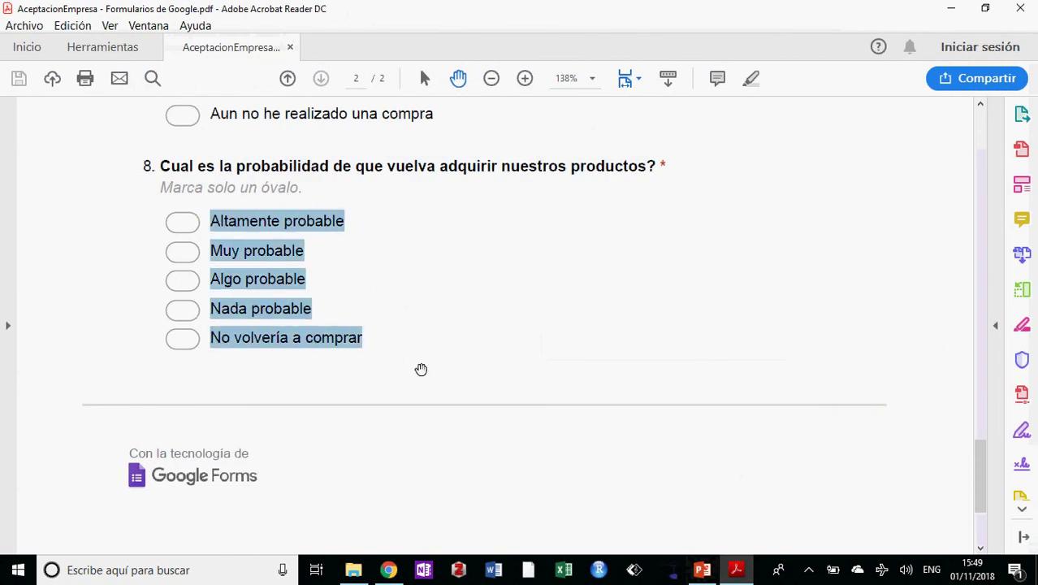
click(388, 570)
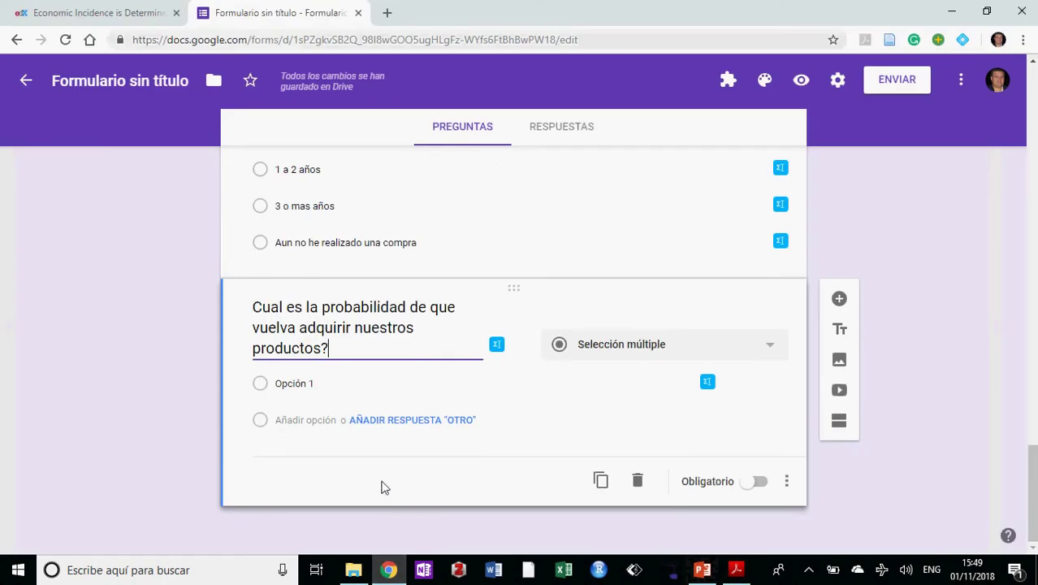
click(359, 387)
key(ctrl+v)
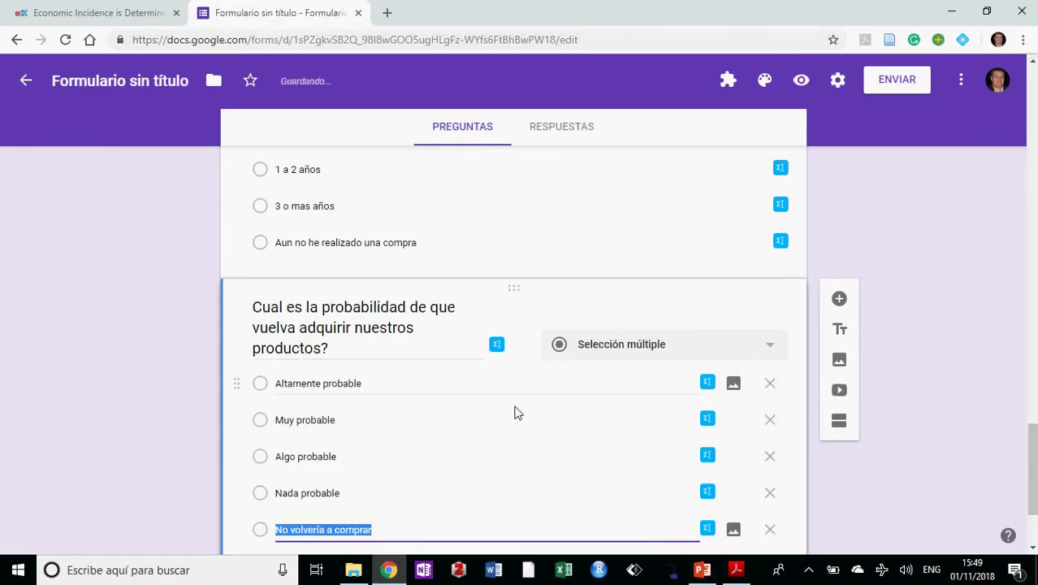
scroll(1032, 471, down, 2)
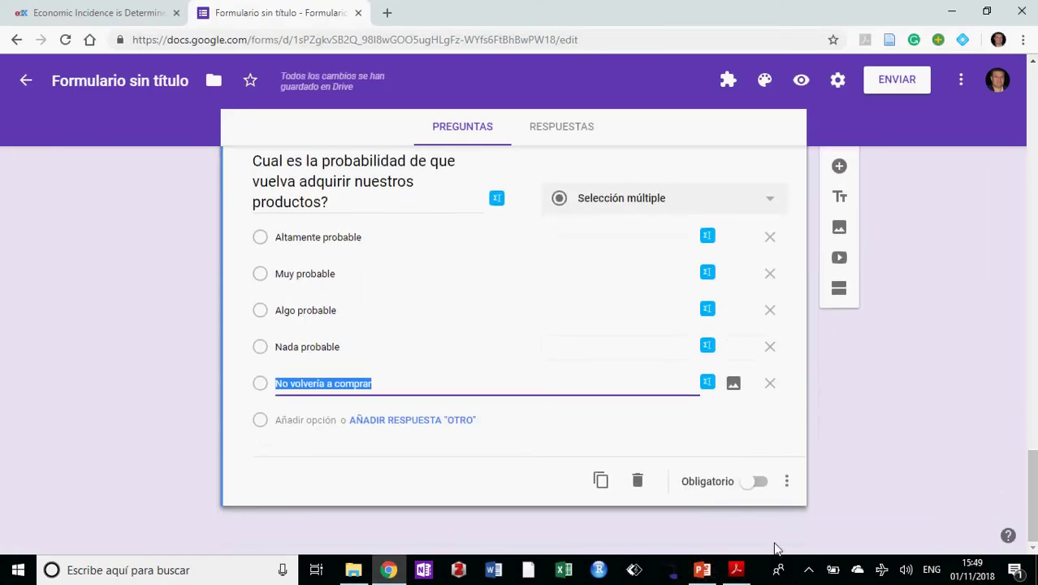
click(735, 569)
drag(985, 471, 978, 125)
click(389, 570)
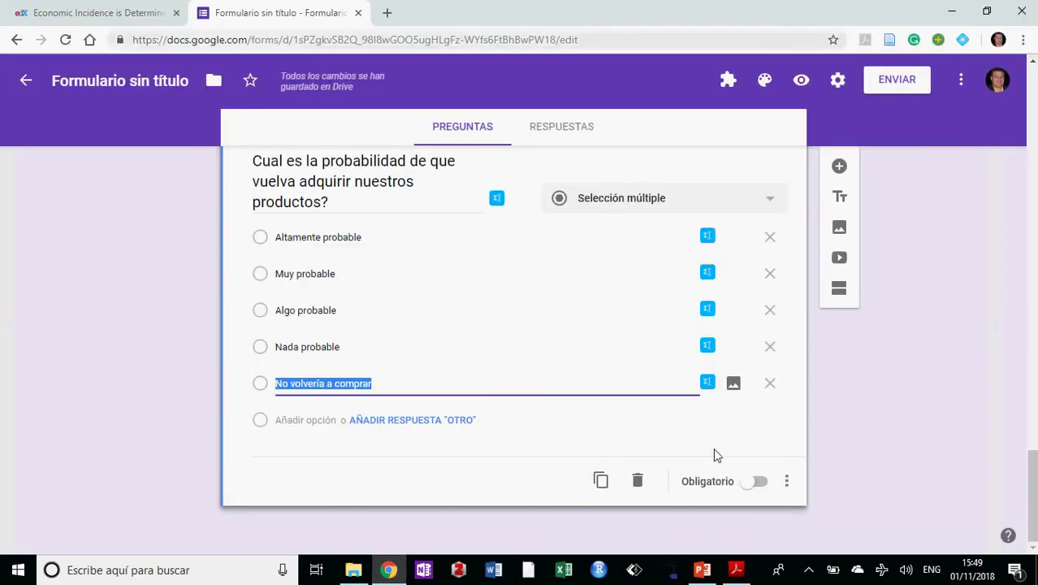
click(753, 483)
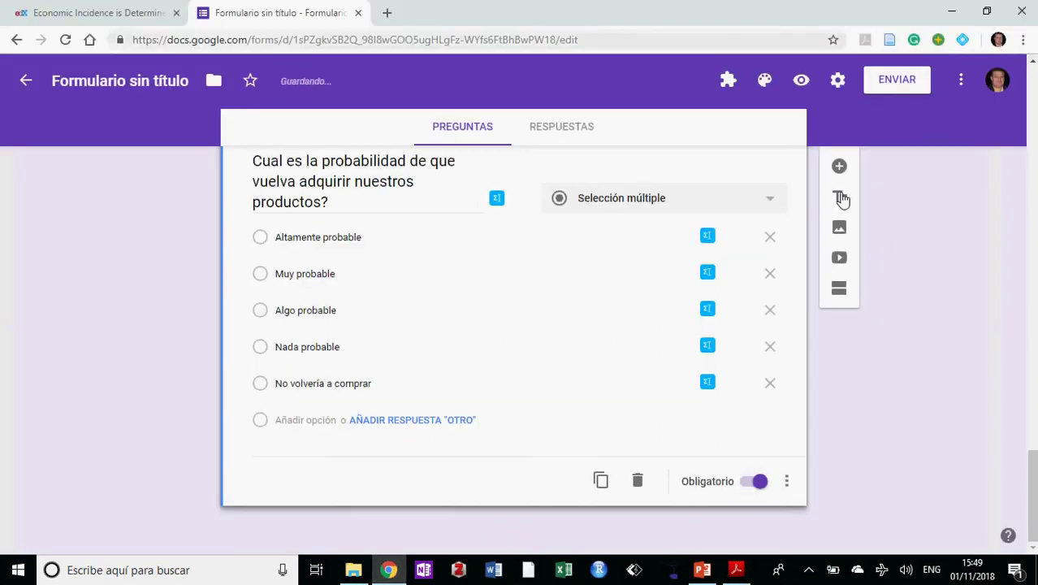
- Add a ninth question titled "Comentarios adicionales" with the Párrafo answer type
click(841, 167)
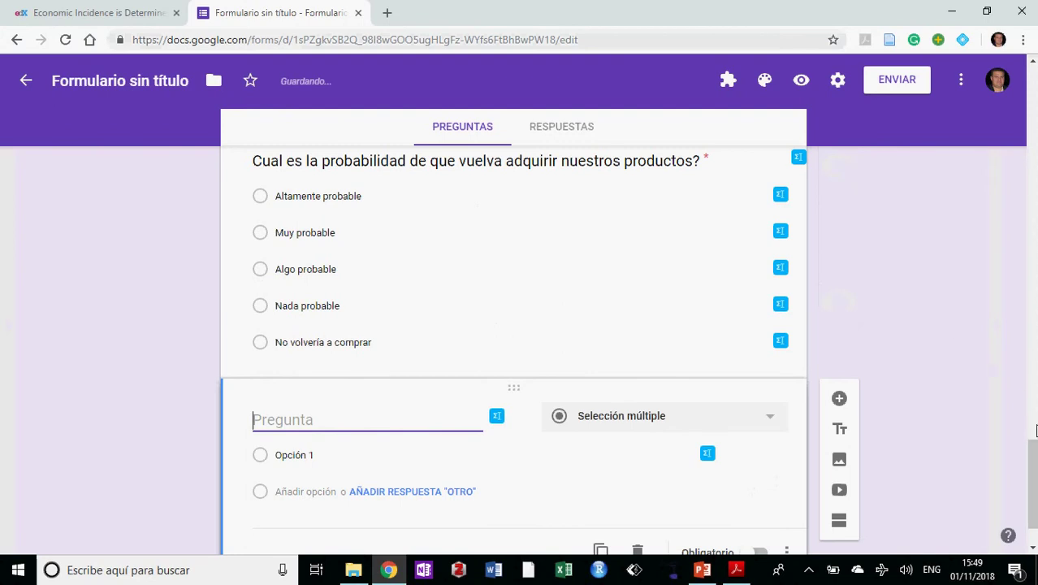
drag(1032, 437, 1033, 458)
text(Comentarios adicionales)
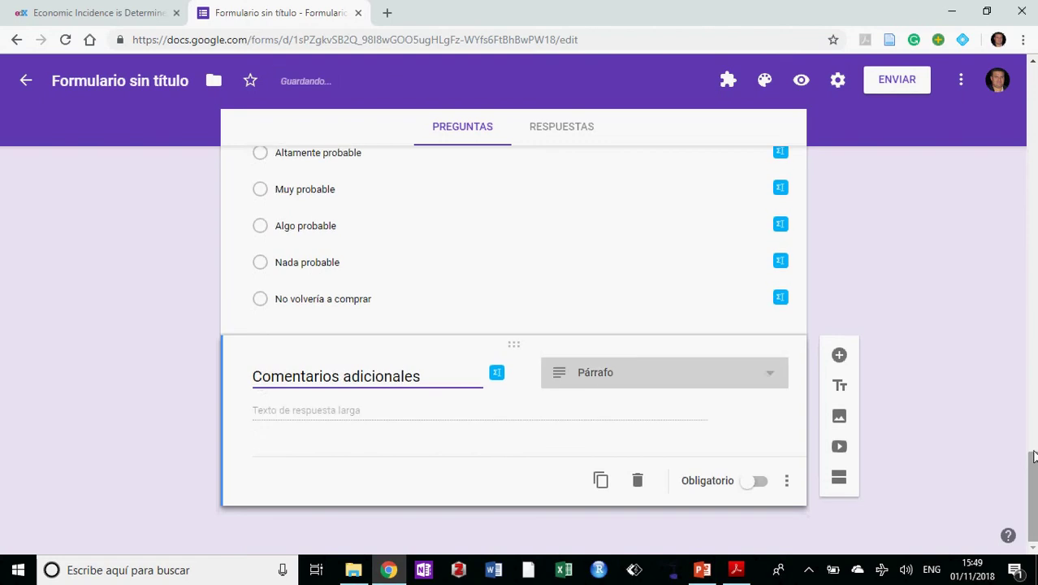
click(767, 383)
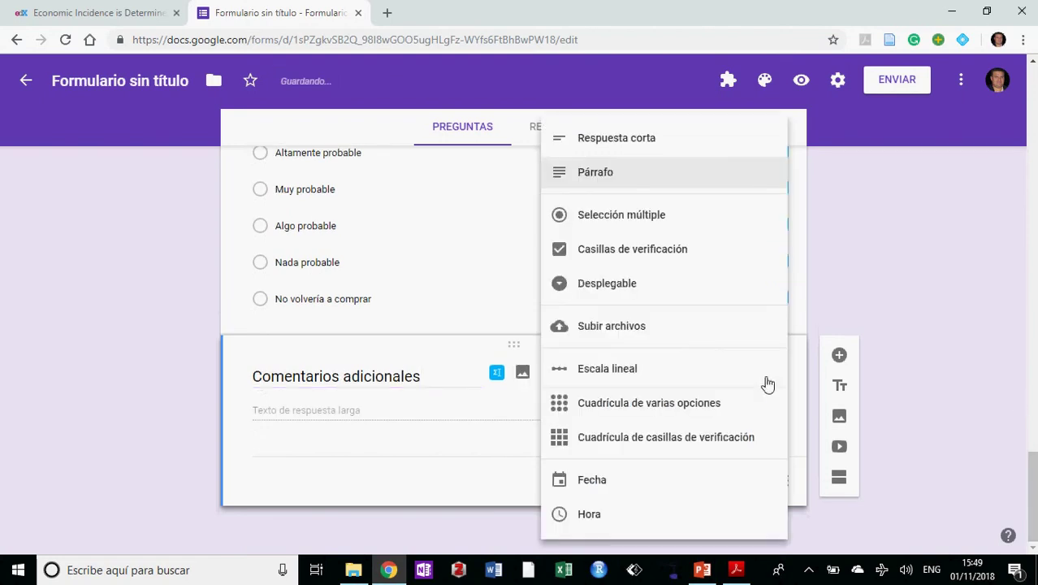
click(705, 180)
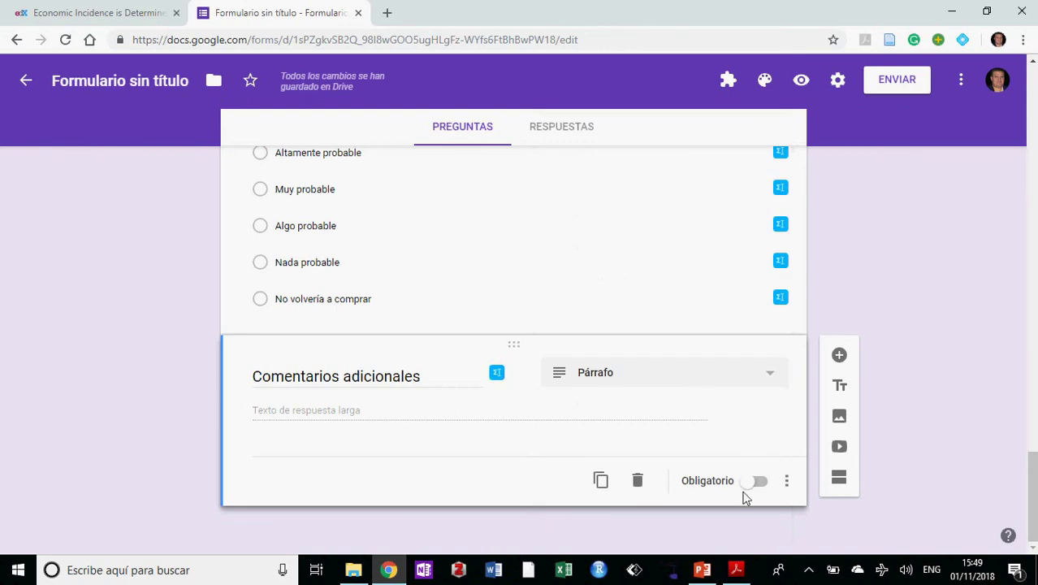
- Preview the survey from beginning to end, then close the preview and return to the form editor
drag(1033, 469, 1031, 73)
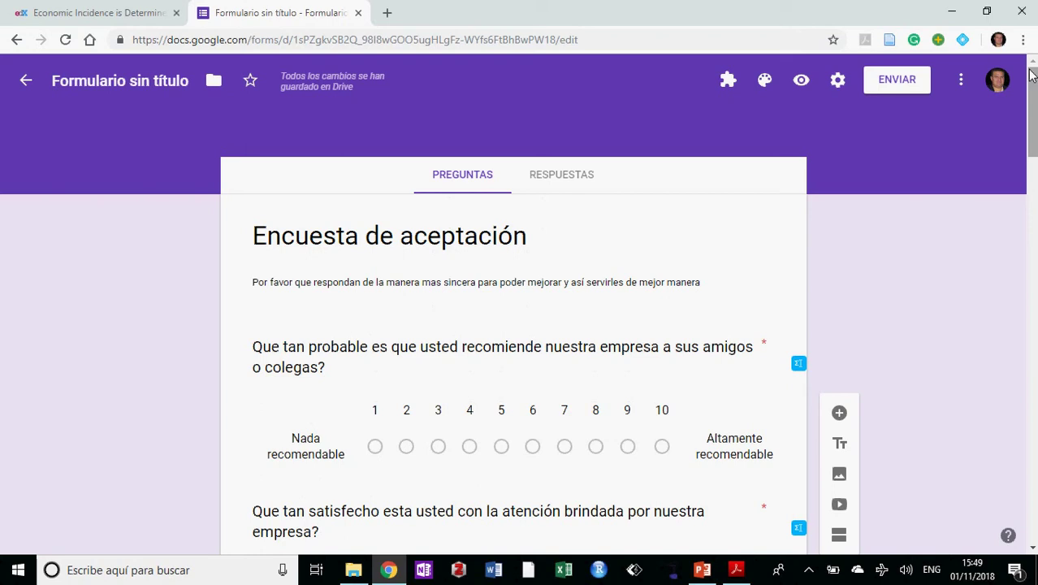
click(801, 82)
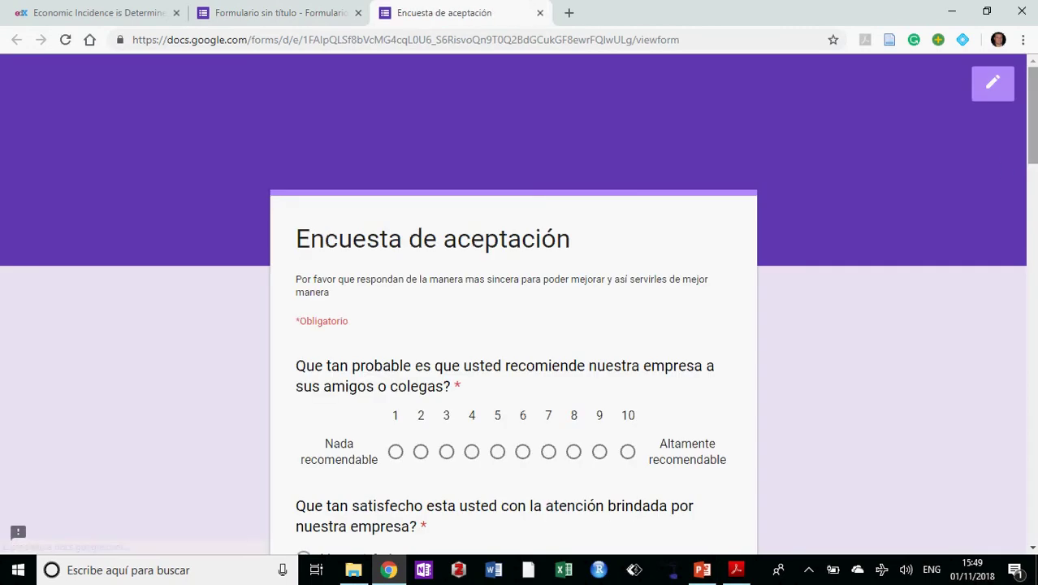
drag(1034, 110, 1035, 475)
key(Home)
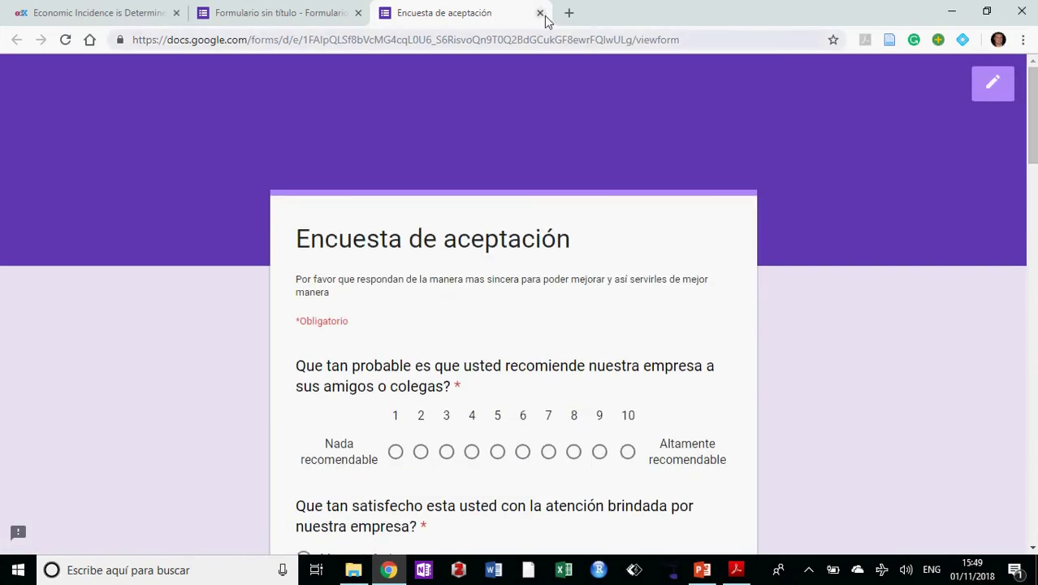
click(540, 13)
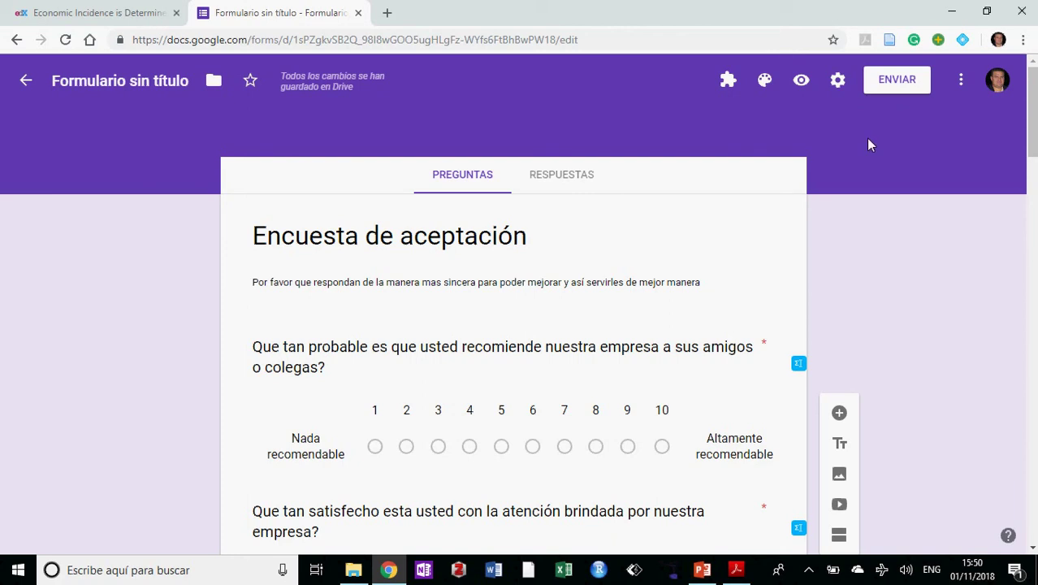
- Send the form by e-mail to the recipient's address with the form included in the message
click(897, 81)
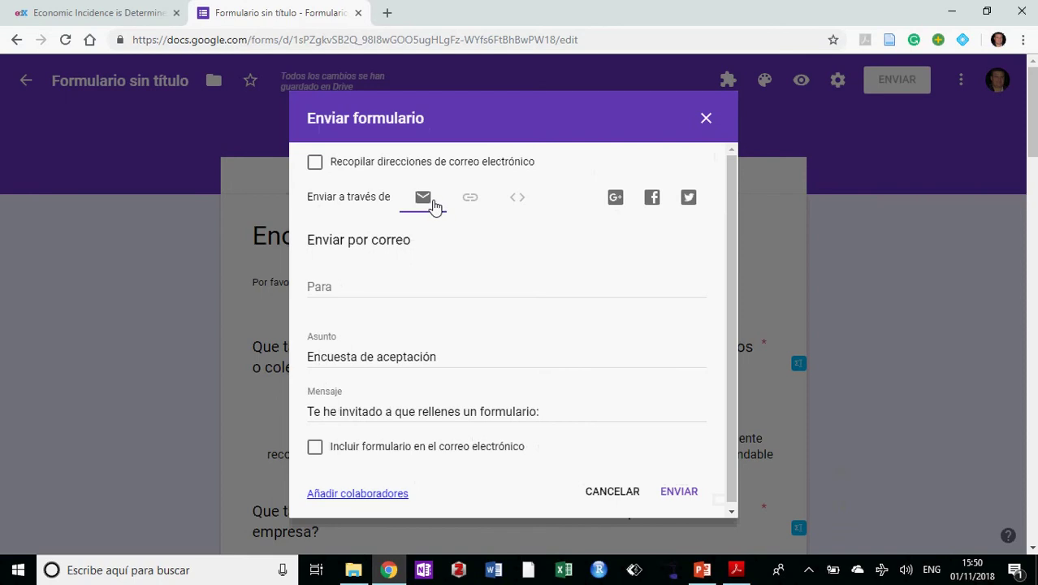
text(contr)
click(380, 309)
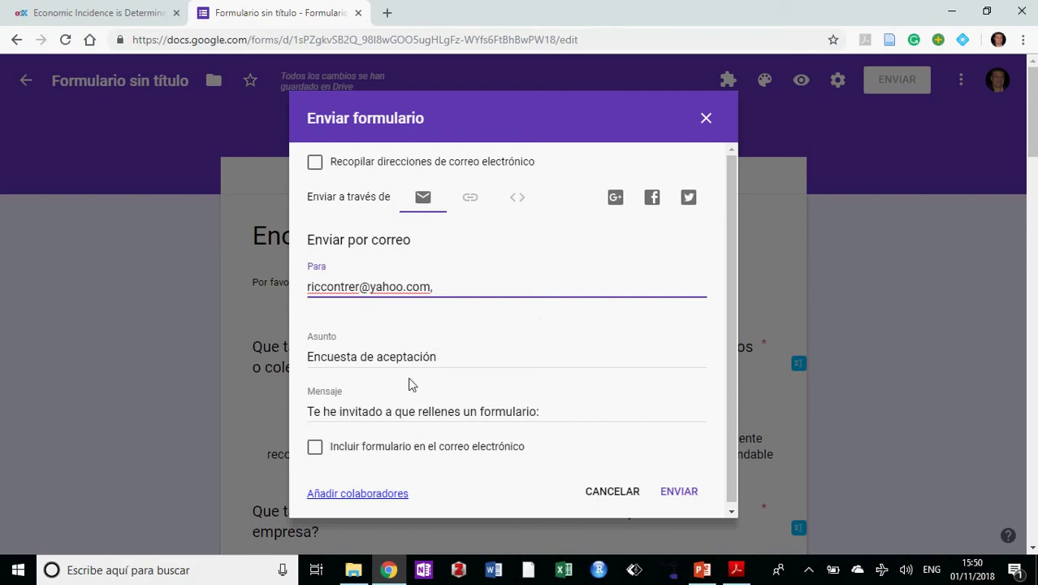
click(321, 458)
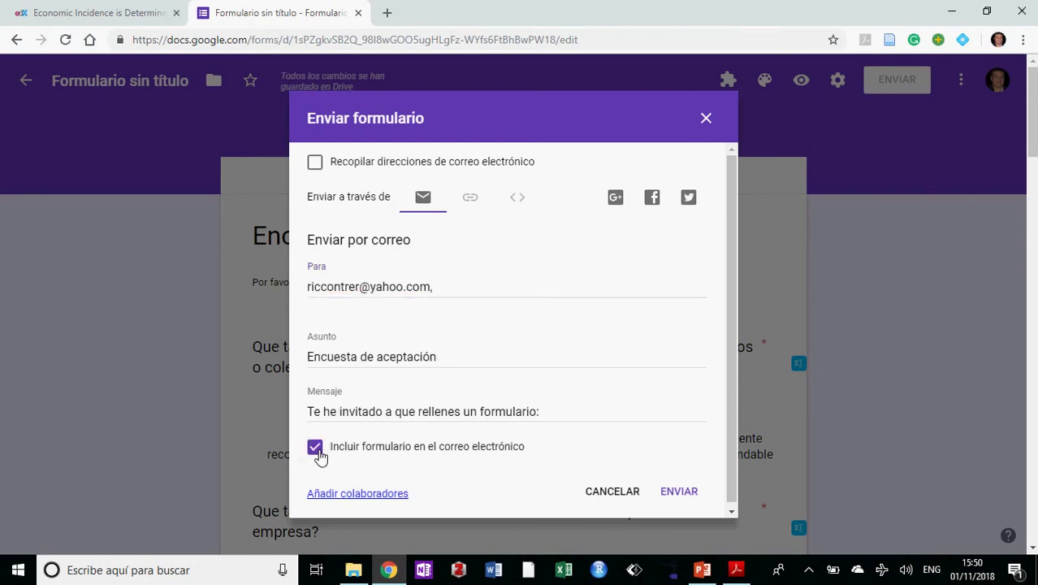
click(680, 493)
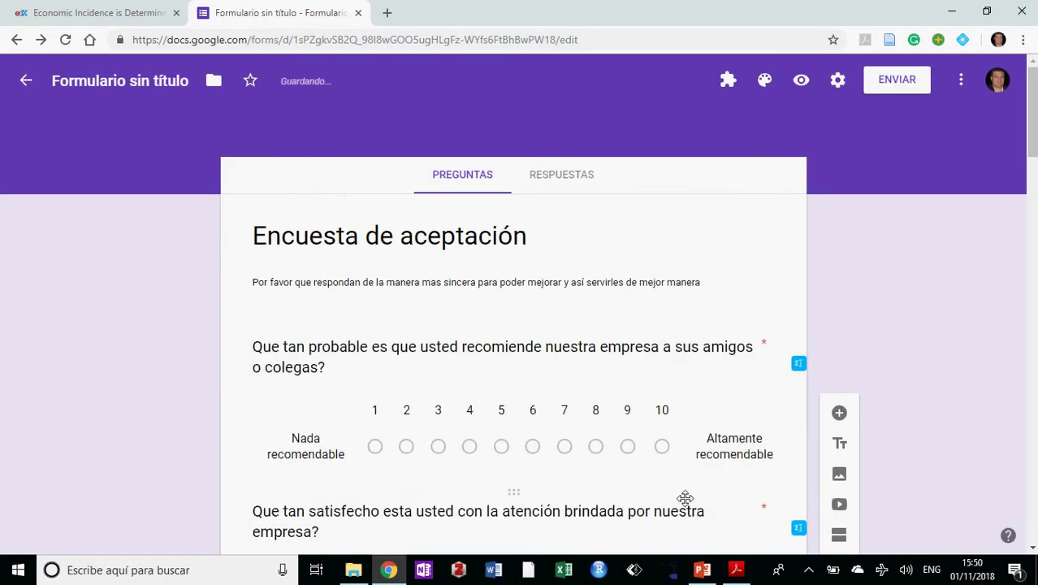
- Open the Yahoo Mail inbox from yahoo.com in a new browser tab
click(387, 13)
text(y)
key(Return)
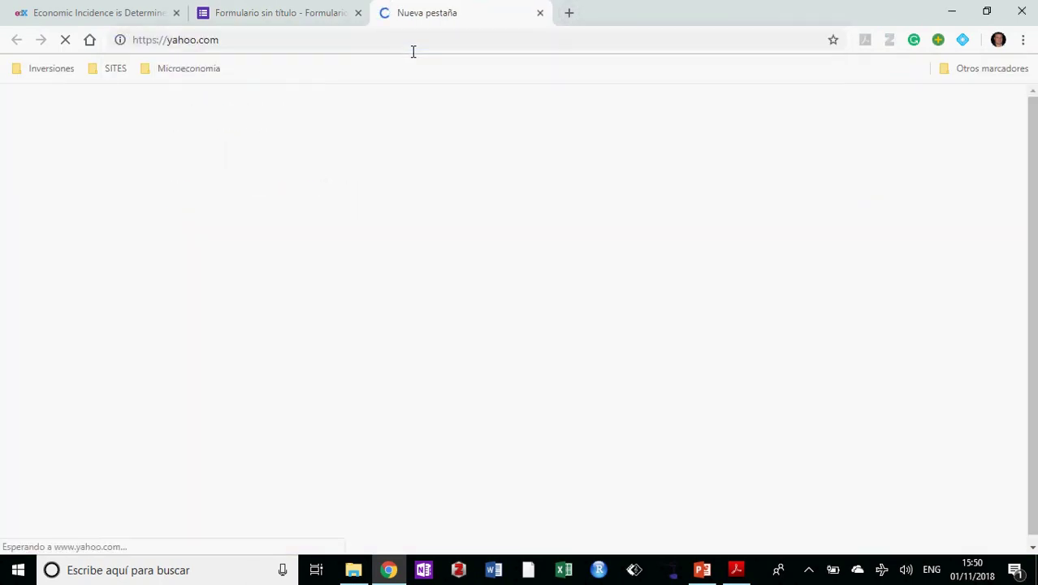
click(952, 155)
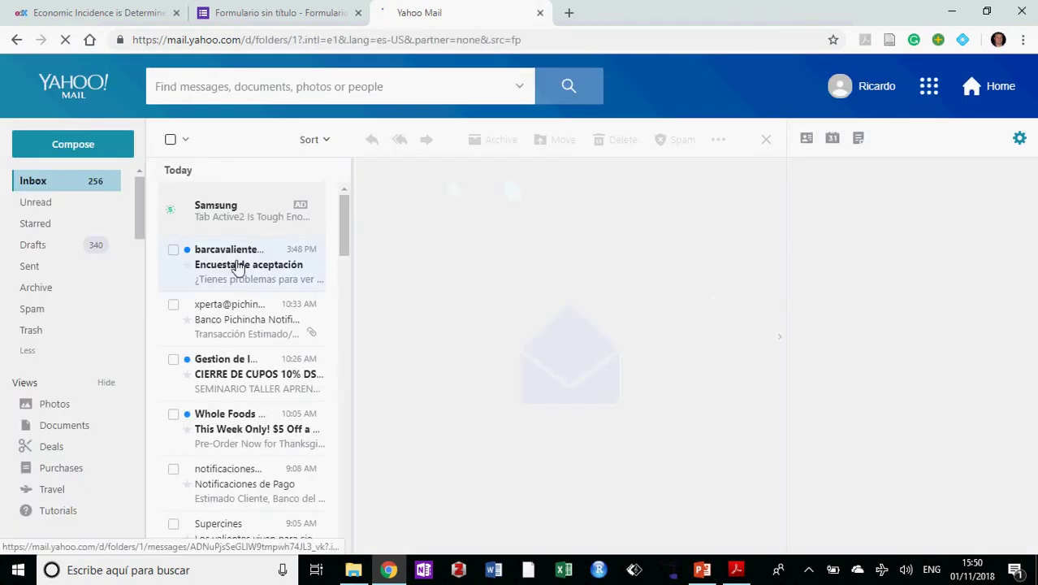
- Open the "Encuesta de aceptación" e-mail and answer its first two questions with 10 and "Algo satisfecho"
click(236, 264)
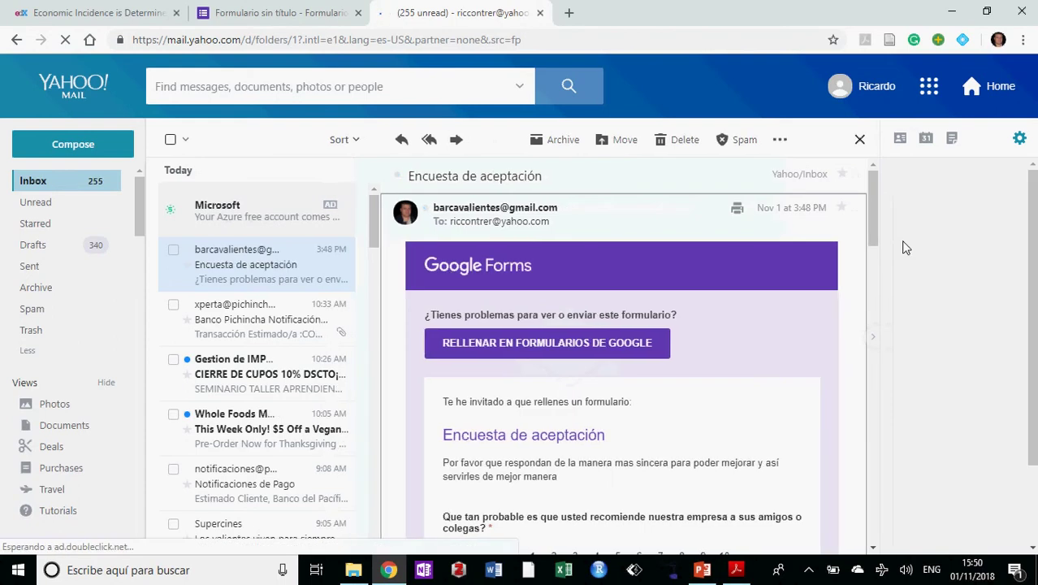
drag(876, 201, 871, 238)
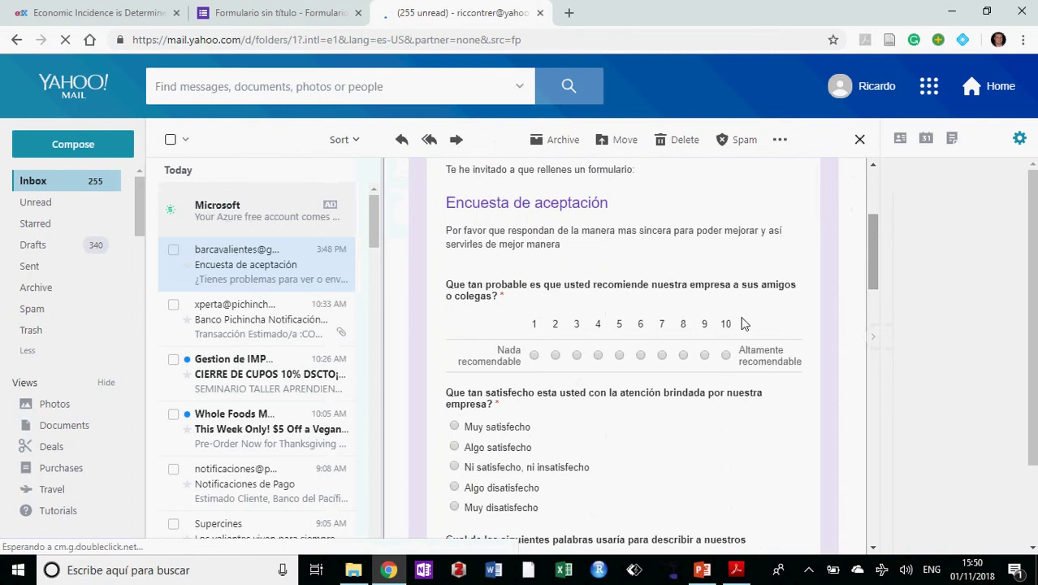
click(725, 356)
click(459, 449)
- Answer the remaining multiple-choice questions, including "Buen precio", "Algo rápido", "De 6 meses a 1 a un año" and "Muy probable"
drag(875, 266, 876, 336)
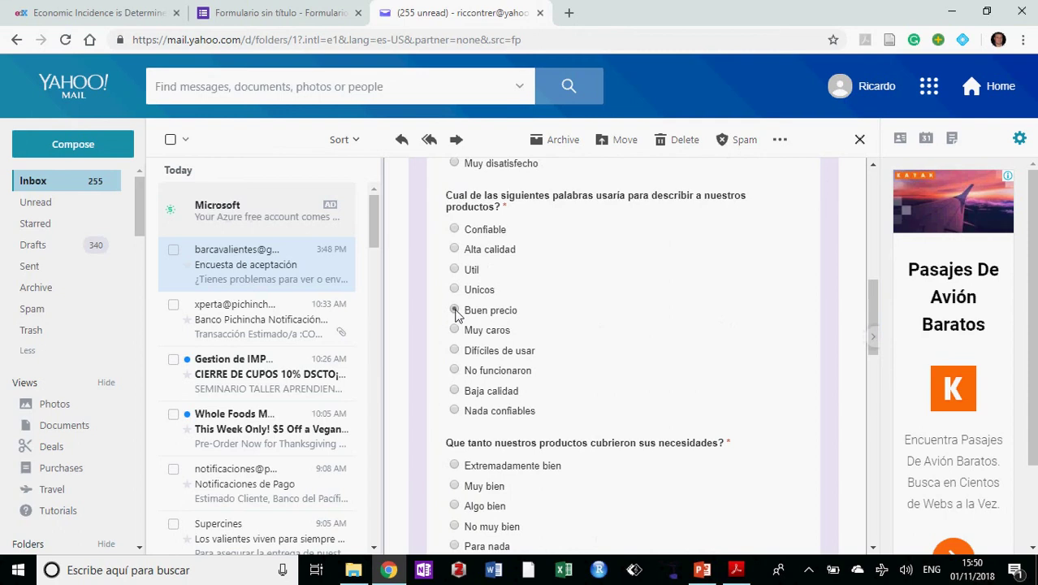
drag(874, 280, 873, 337)
click(459, 474)
drag(872, 378, 873, 435)
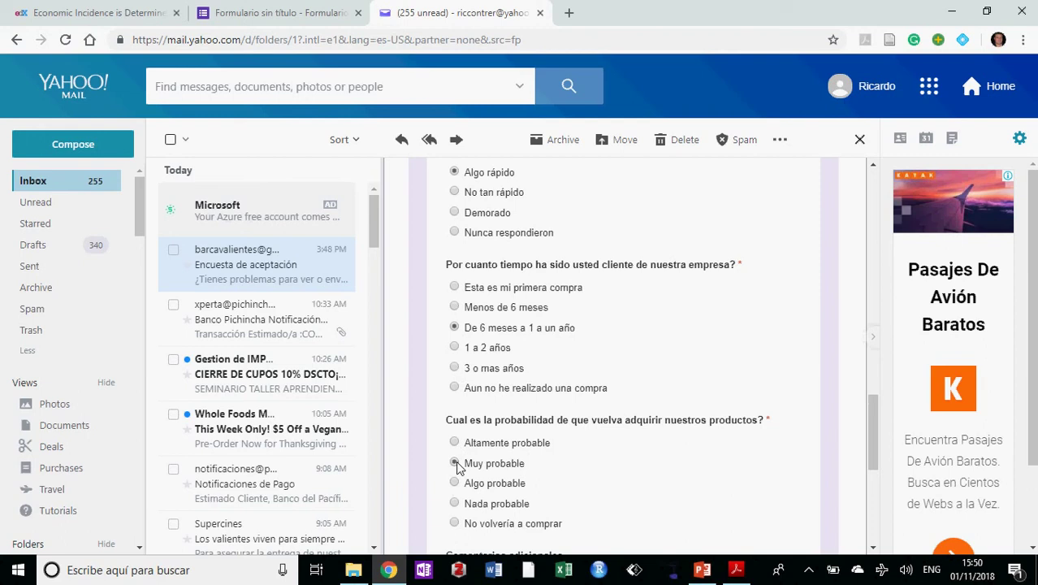
- Enter "comentario de prueba" as the answer to "Comentarios adicionales" and submit the survey from the e-mail
drag(872, 457, 871, 481)
click(547, 384)
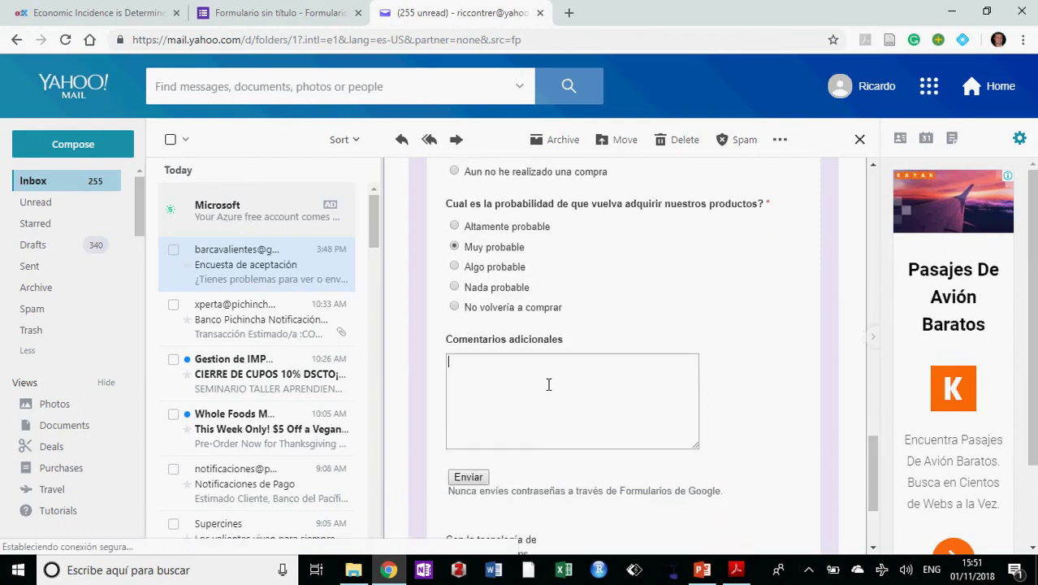
text(comentar)
key(BackSpace)
text(ario de prueba)
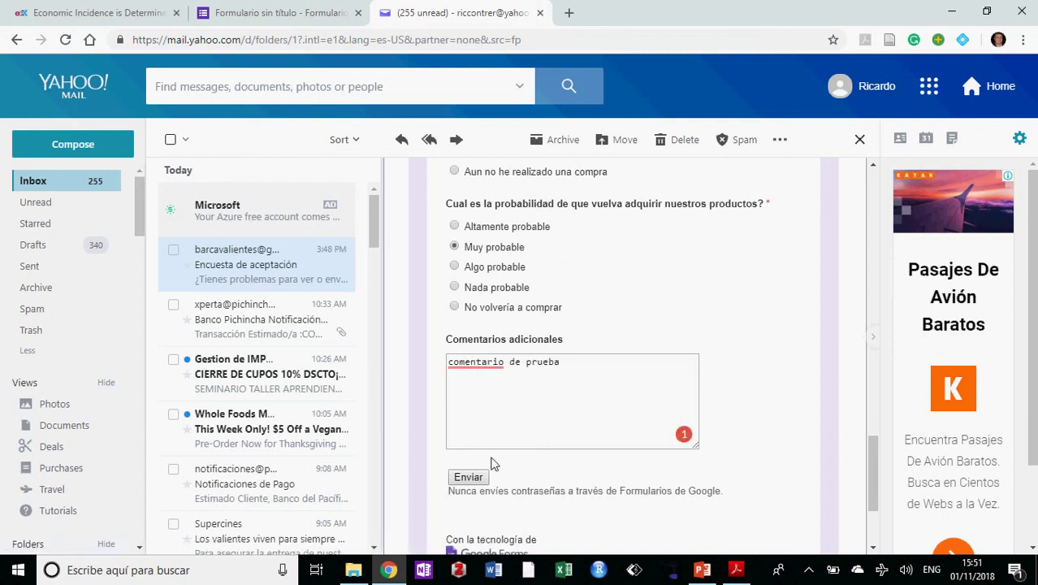
click(477, 478)
click(438, 365)
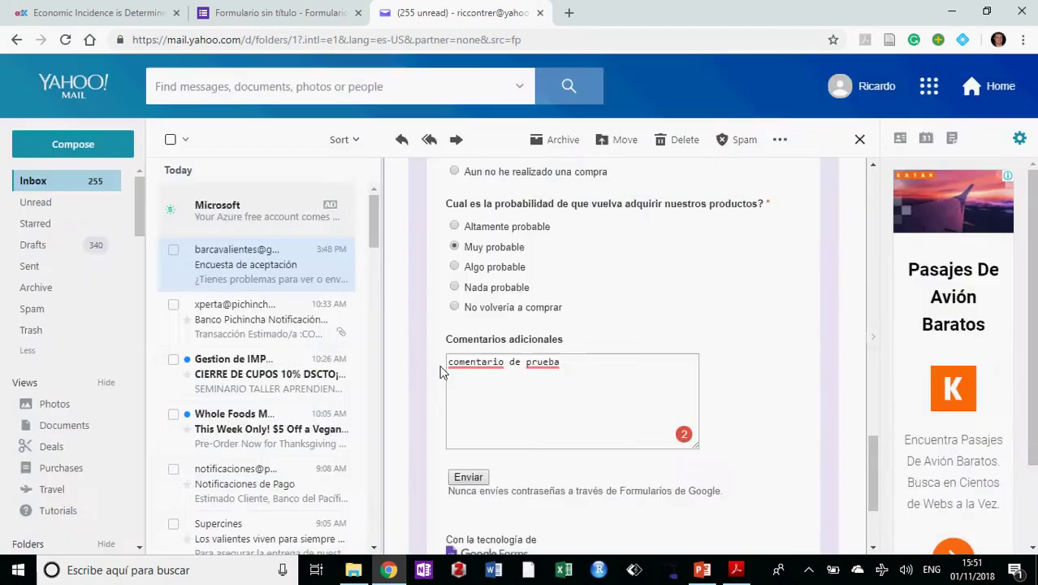
- Close the Yahoo Mail and submission confirmation pages, then show the response summary in the Google Forms editor
click(468, 7)
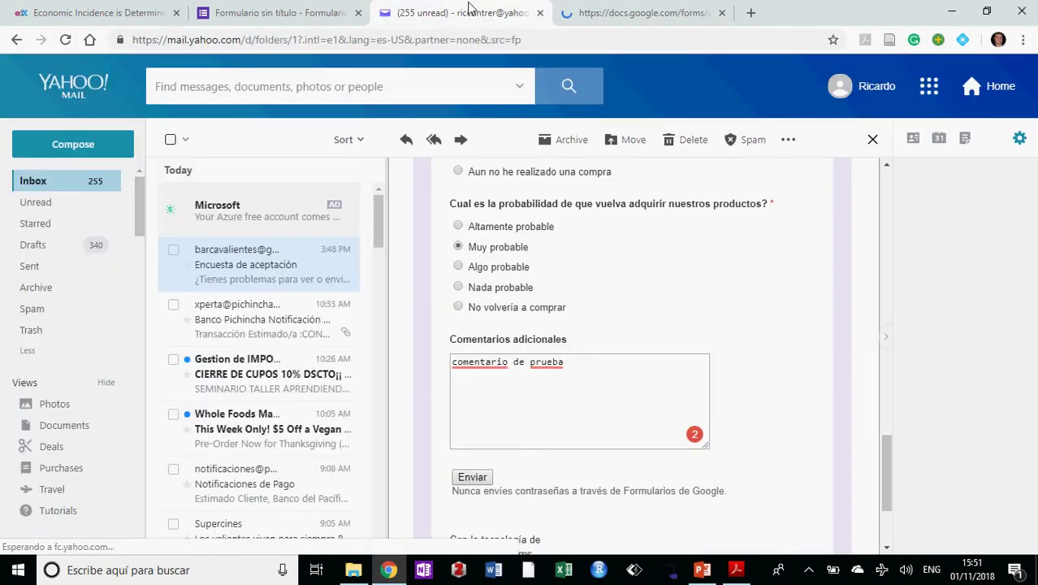
click(540, 14)
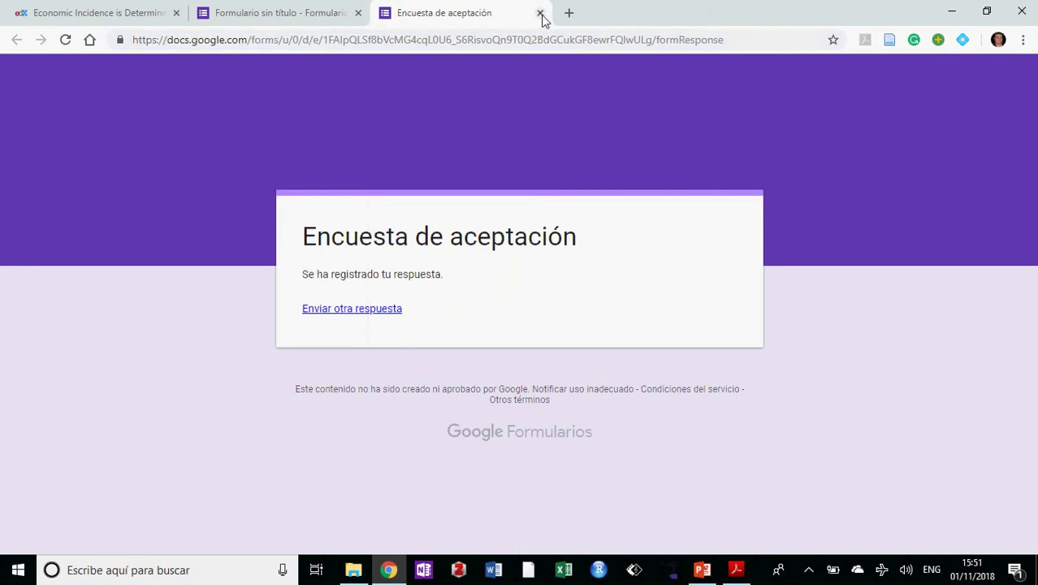
click(540, 13)
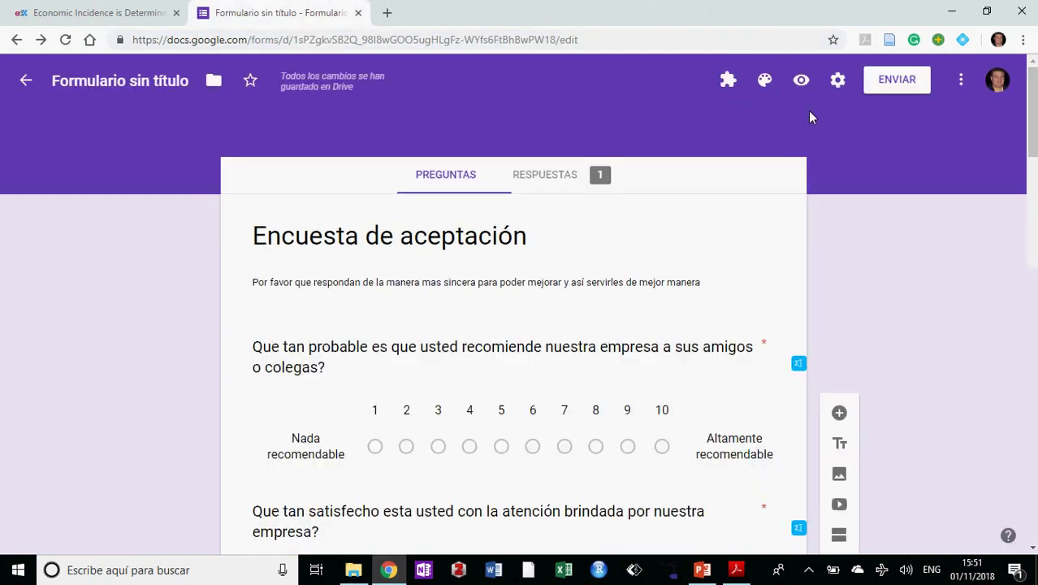
click(562, 178)
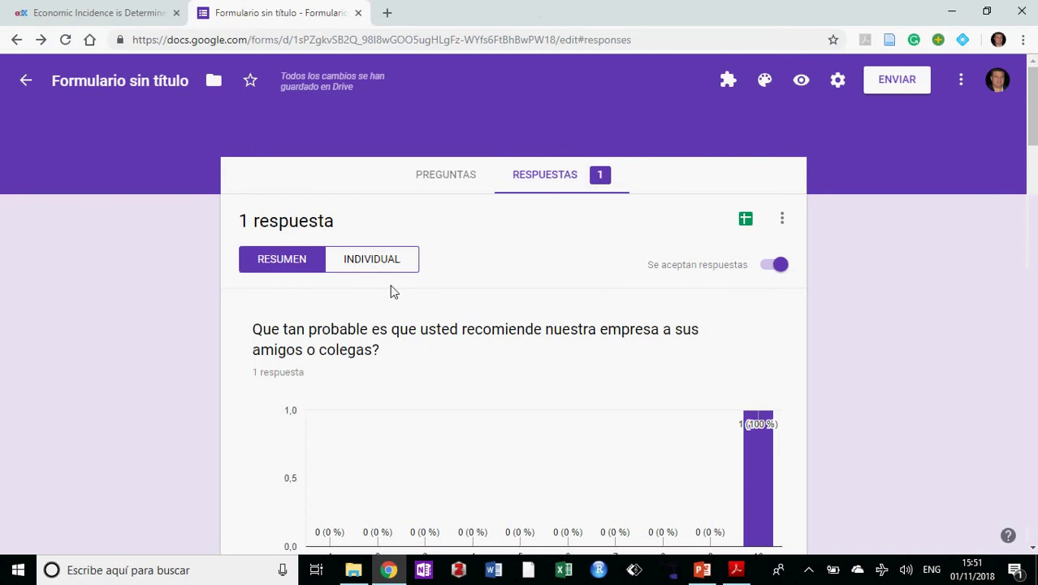